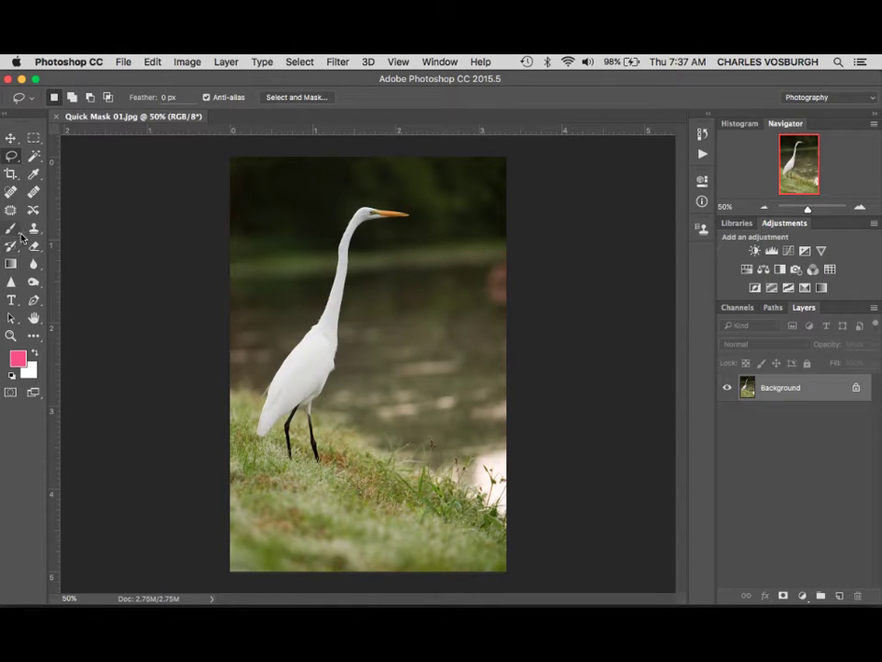
With the Magic Wand, select the egret's white body, neck and head
left_click(33, 155)
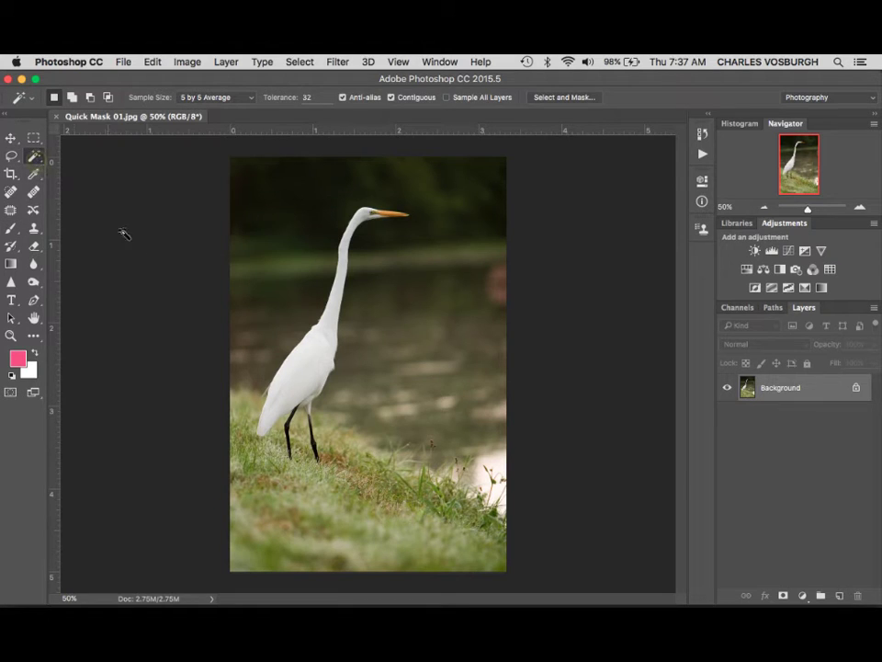
left_click(308, 361)
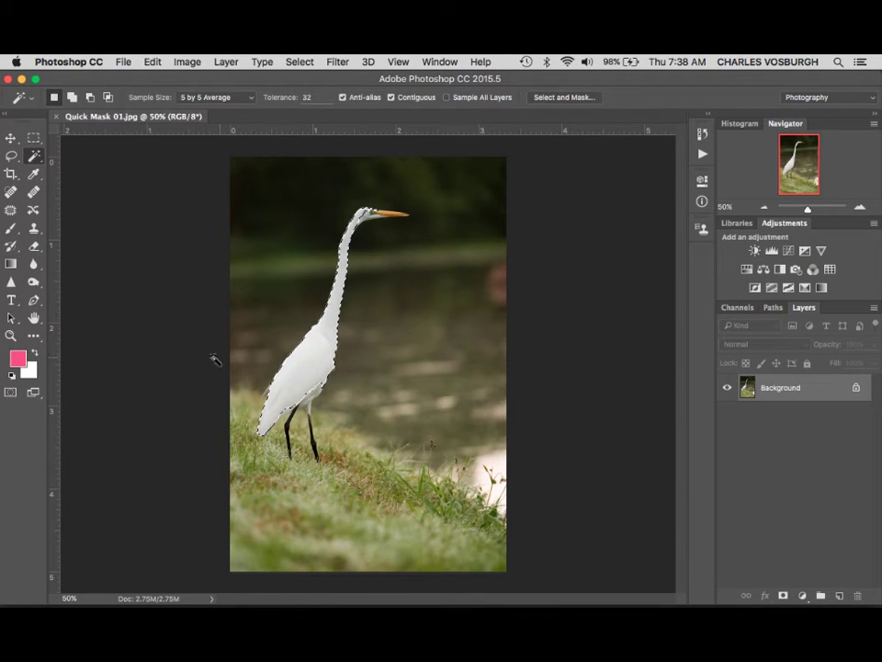
Switch the egret selection into Quick Mask mode
left_click(12, 395)
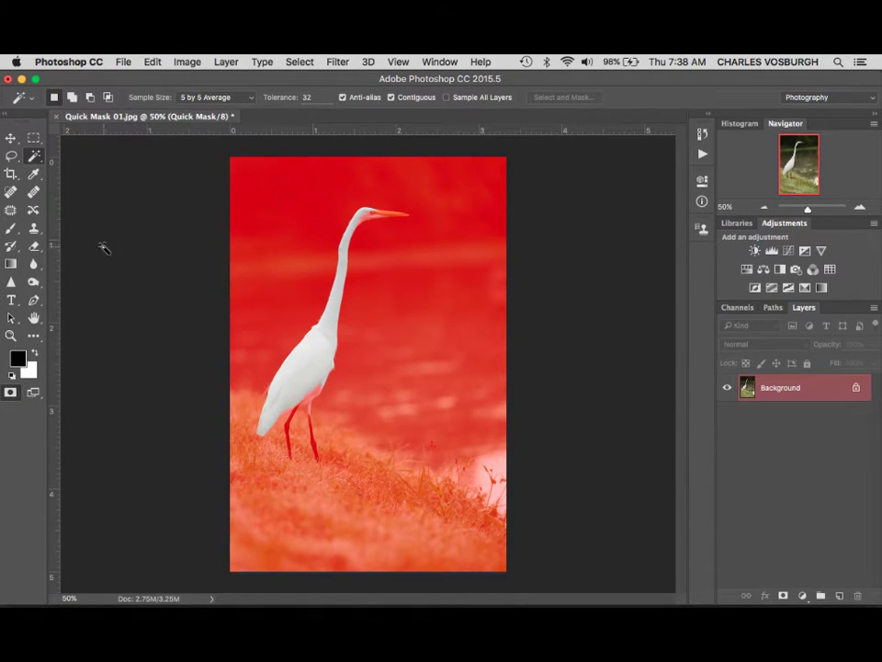
Choose the Brush with a hard round tip and fine-tune its size using the bracket keys
left_click(12, 229)
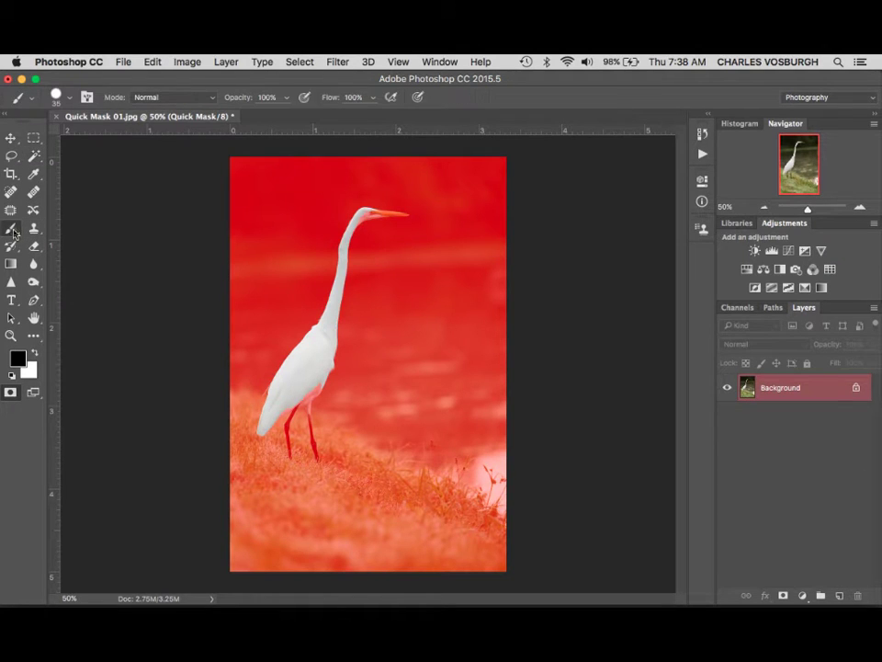
left_click(67, 99)
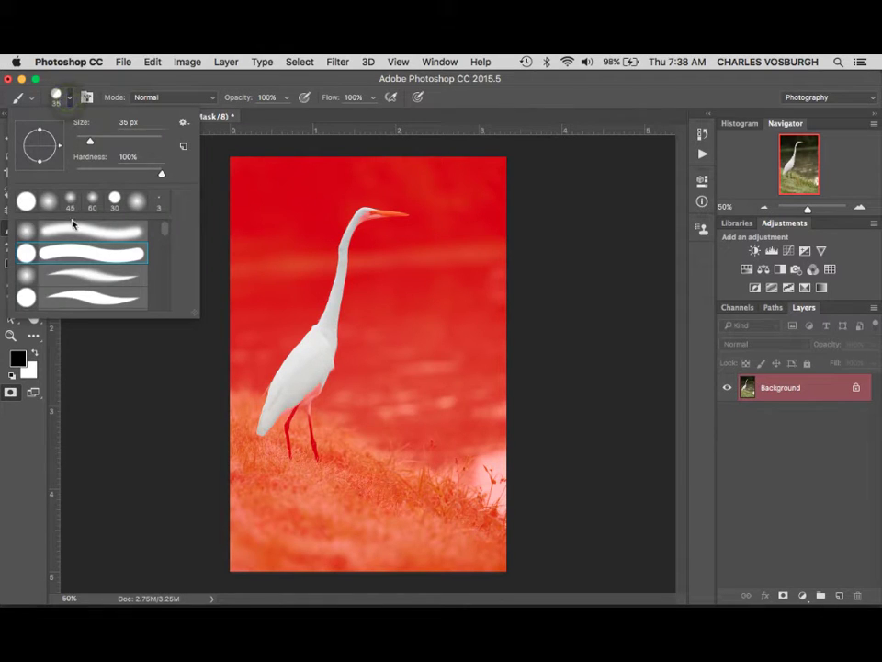
double_click(27, 202)
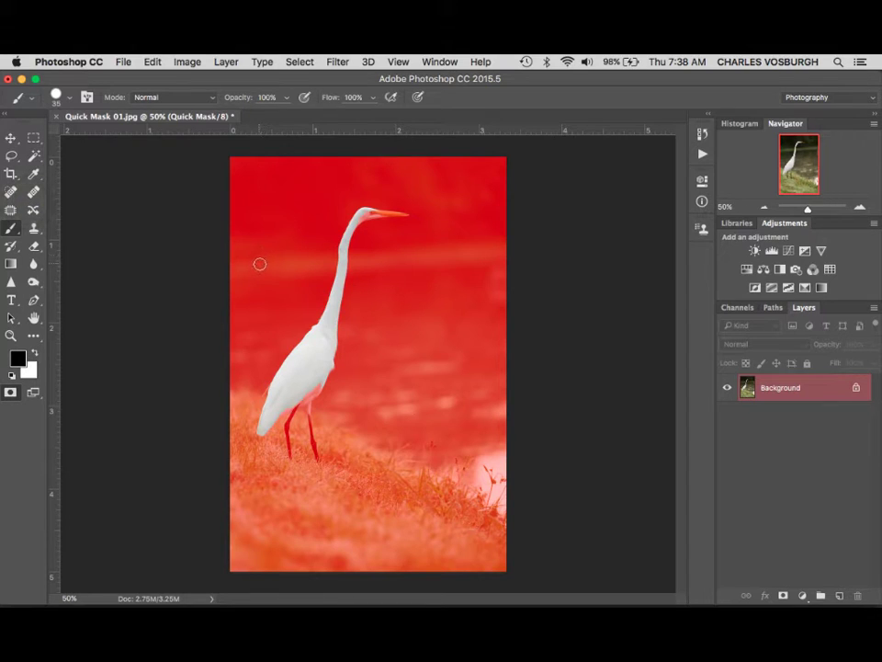
key("bracketright")
key("bracketright")
key("bracketright")
key("bracketright")
key("bracketright")
key("bracketright")
key("bracketleft")
key("bracketleft")
key("bracketleft")
key("bracketleft")
key("bracketright")
key("bracketright")
key("bracketright")
key("bracketleft")
left_click_drag(265, 364, 285, 364)
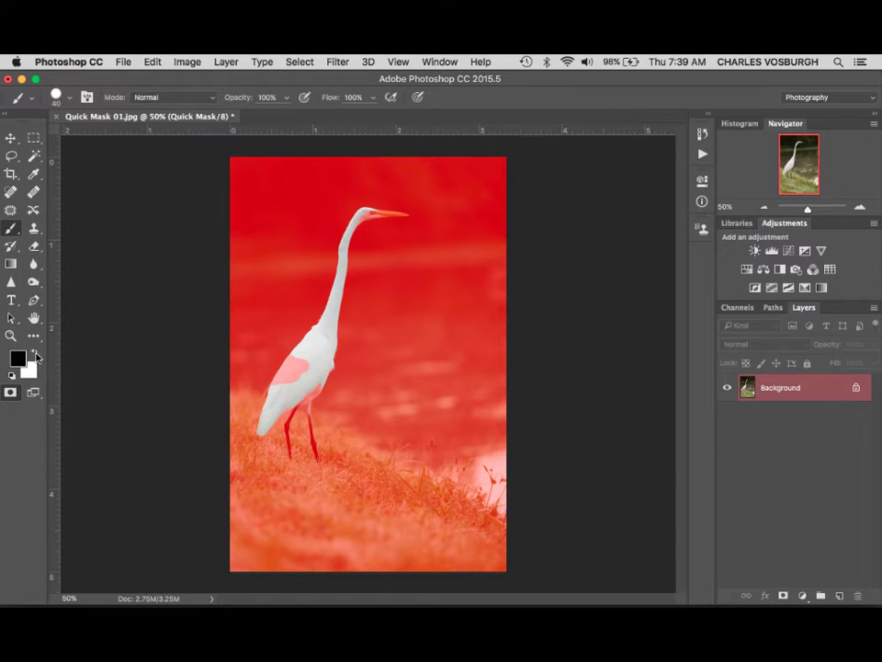
left_click(35, 353)
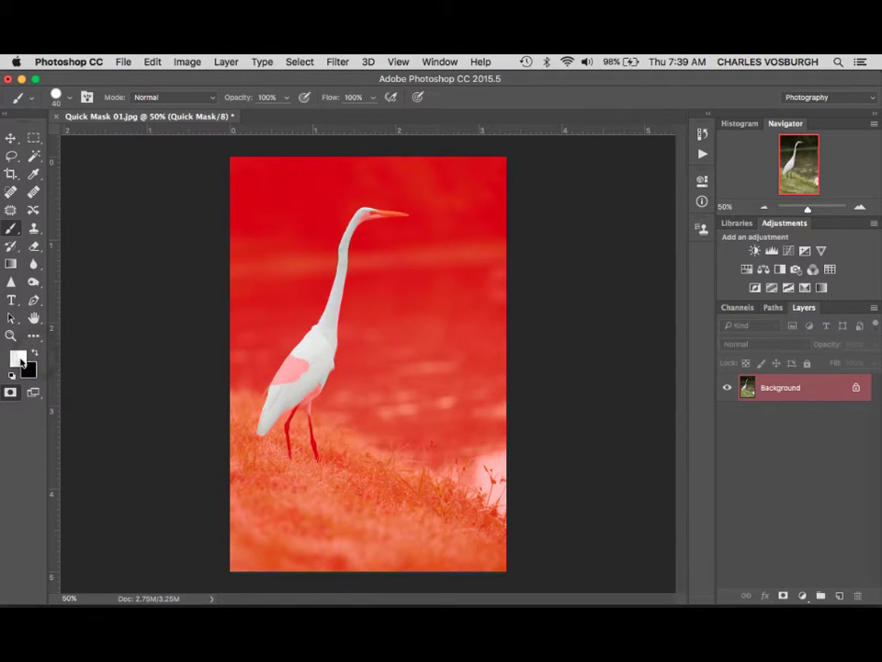
mouse_move(290, 391)
left_mouse_down()
mouse_move(312, 354)
mouse_move(288, 372)
left_mouse_up()
mouse_move(388, 329)
left_mouse_down()
mouse_move(384, 367)
mouse_move(415, 344)
mouse_move(398, 409)
mouse_move(386, 407)
mouse_move(401, 402)
mouse_move(396, 365)
mouse_move(405, 380)
mouse_move(397, 324)
left_mouse_up()
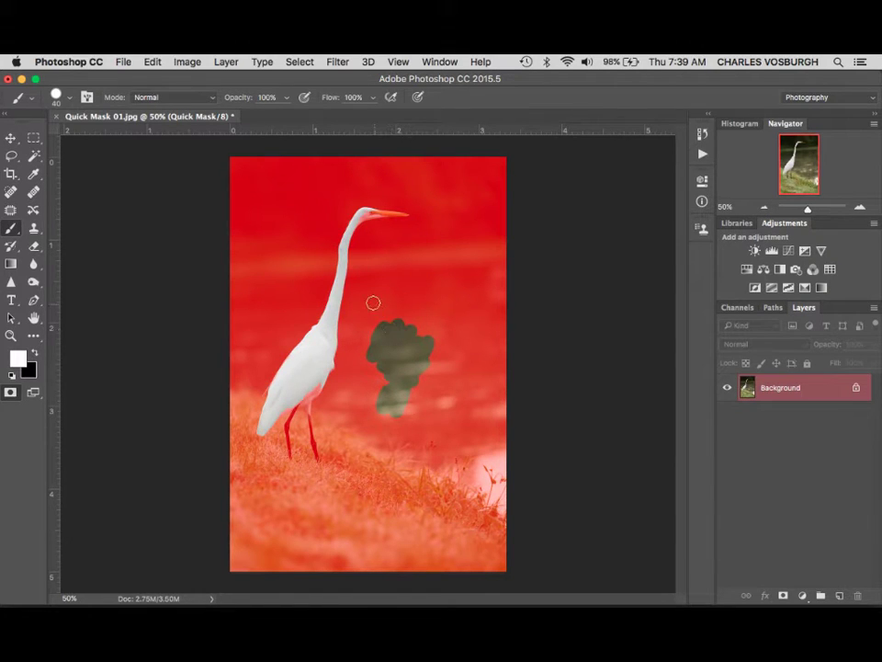
mouse_move(391, 348)
left_mouse_down()
mouse_move(390, 331)
mouse_move(390, 391)
mouse_move(397, 383)
left_mouse_up()
left_click(36, 355)
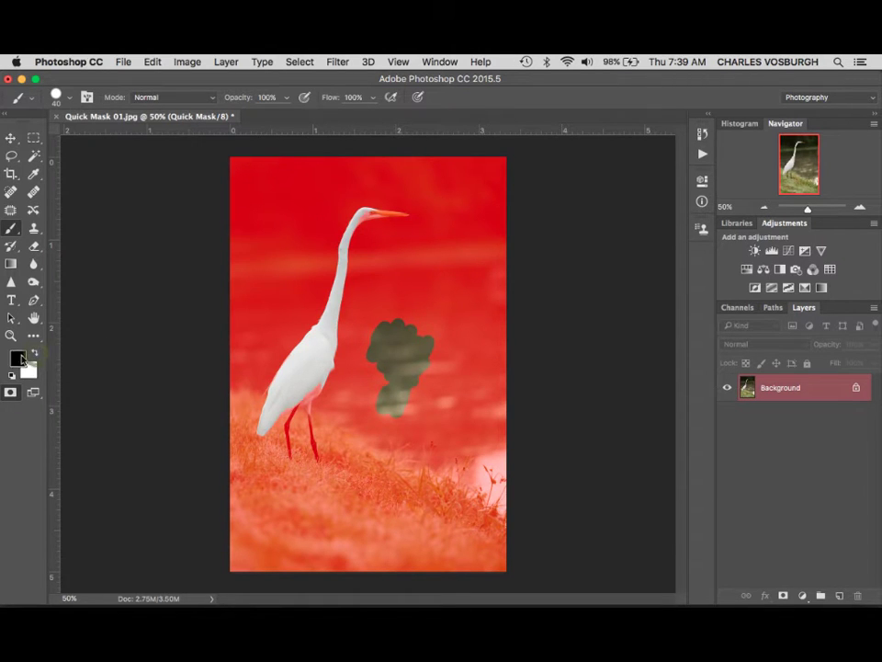
mouse_move(380, 315)
left_mouse_down()
mouse_move(367, 366)
mouse_move(396, 305)
mouse_move(367, 395)
mouse_move(403, 333)
mouse_move(369, 441)
mouse_move(429, 327)
mouse_move(401, 418)
left_mouse_up()
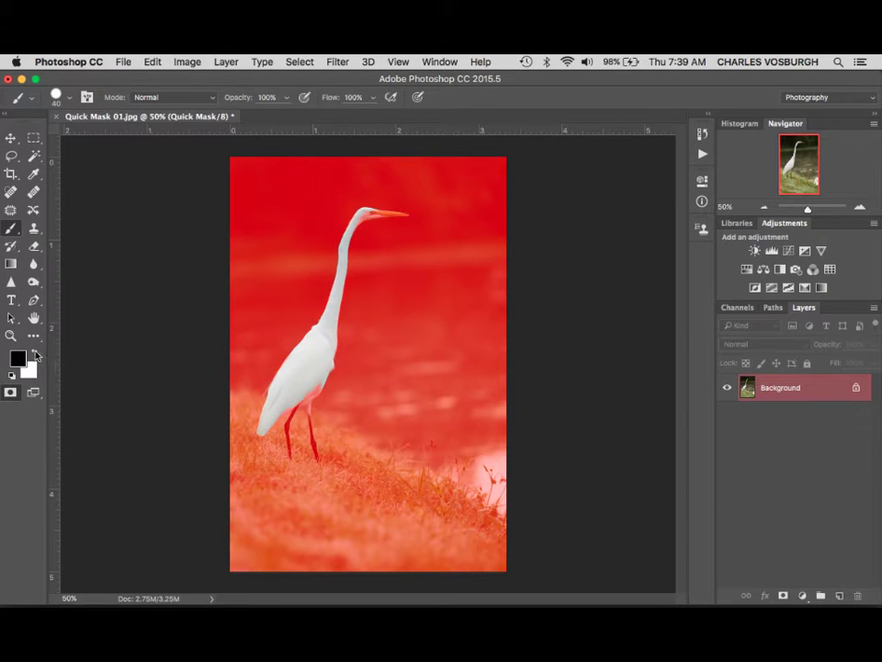
Toggle the painting colours back to a black foreground and view it in the Color Picker (000000)
left_click(35, 354)
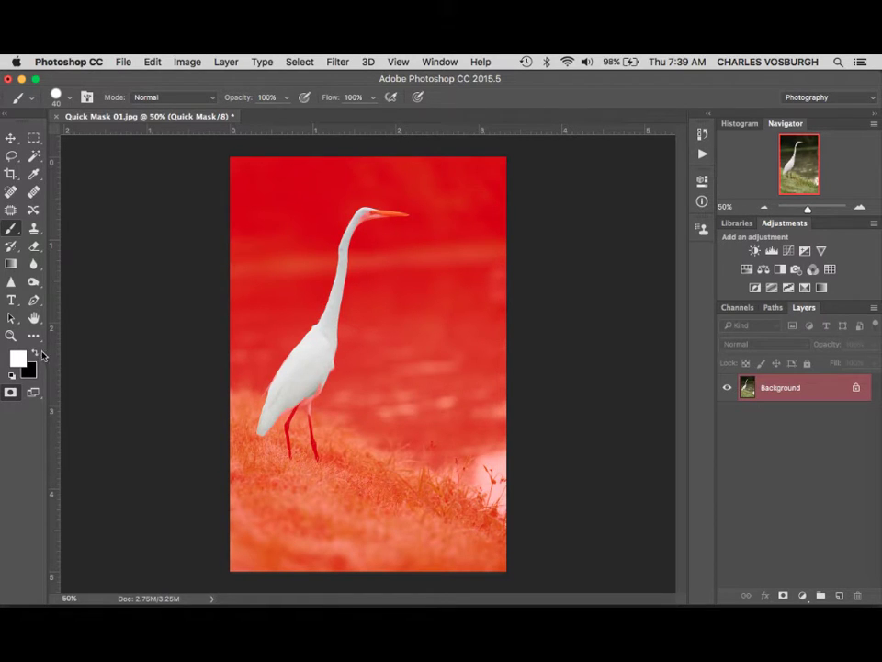
left_click(36, 354)
left_click(37, 355)
left_click(36, 355)
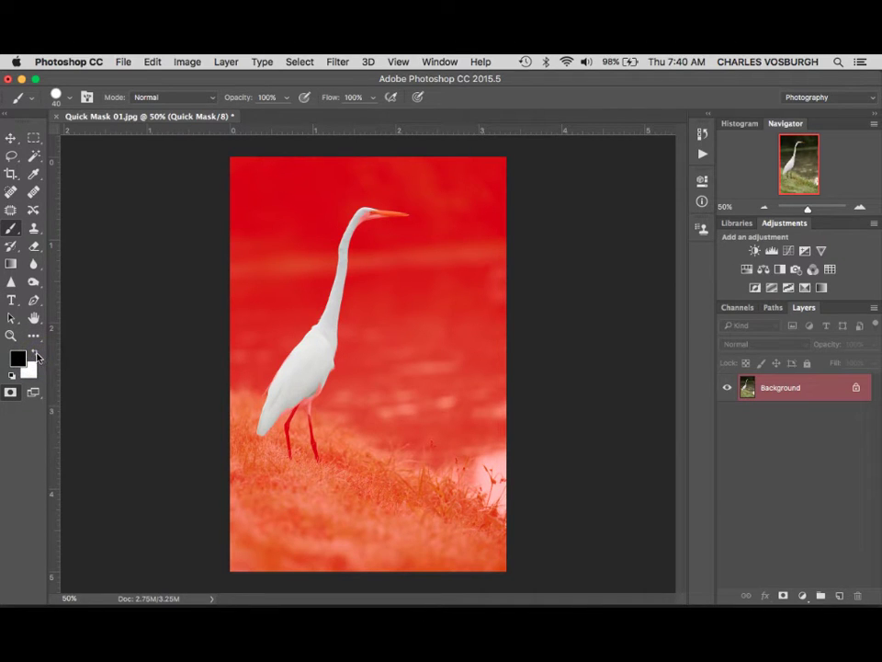
left_click(37, 355)
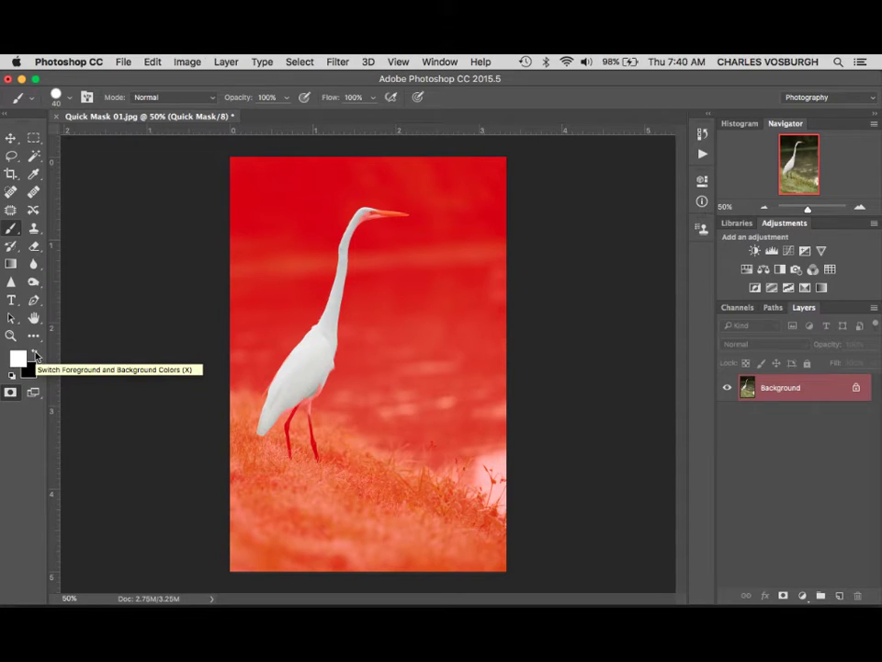
left_click(37, 354)
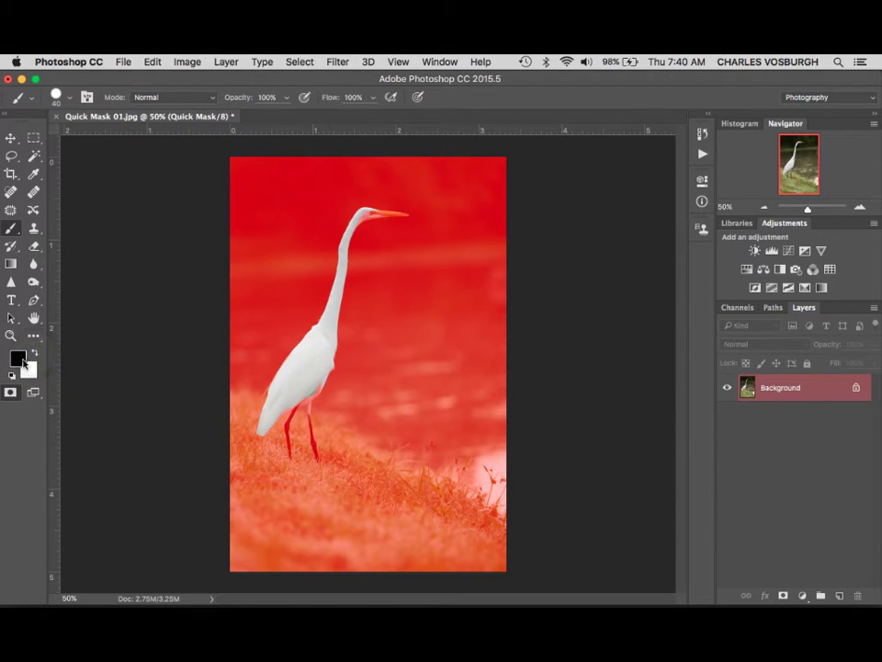
left_click(23, 361)
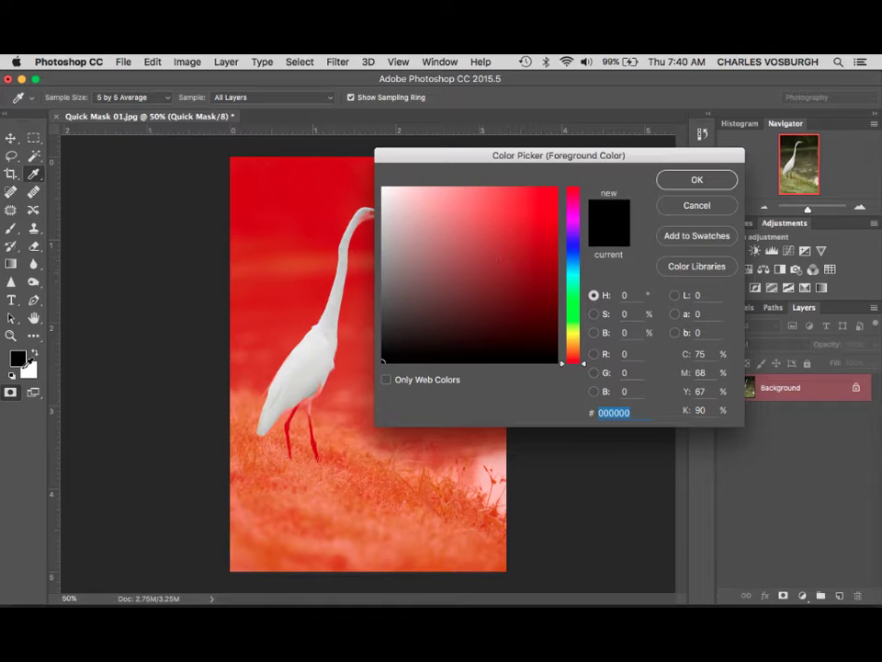
Cancel the foreground Color Picker and swap the painting colours a few times
left_click(696, 207)
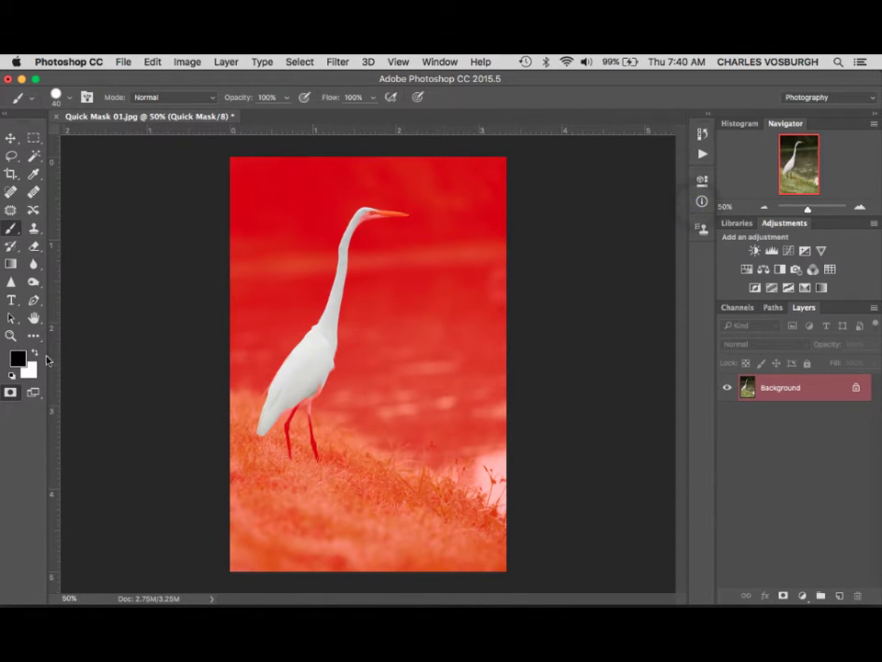
left_click(36, 355)
left_click(36, 355)
left_click(35, 354)
Try a dark background colour, then reset to default black foreground and white background
left_click(37, 371)
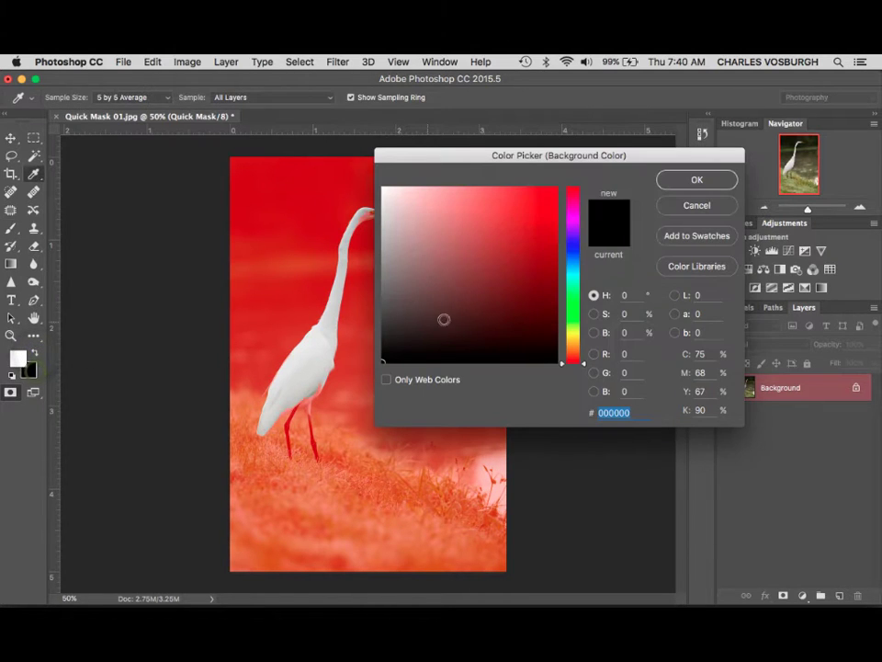
left_click(493, 296)
left_click(681, 176)
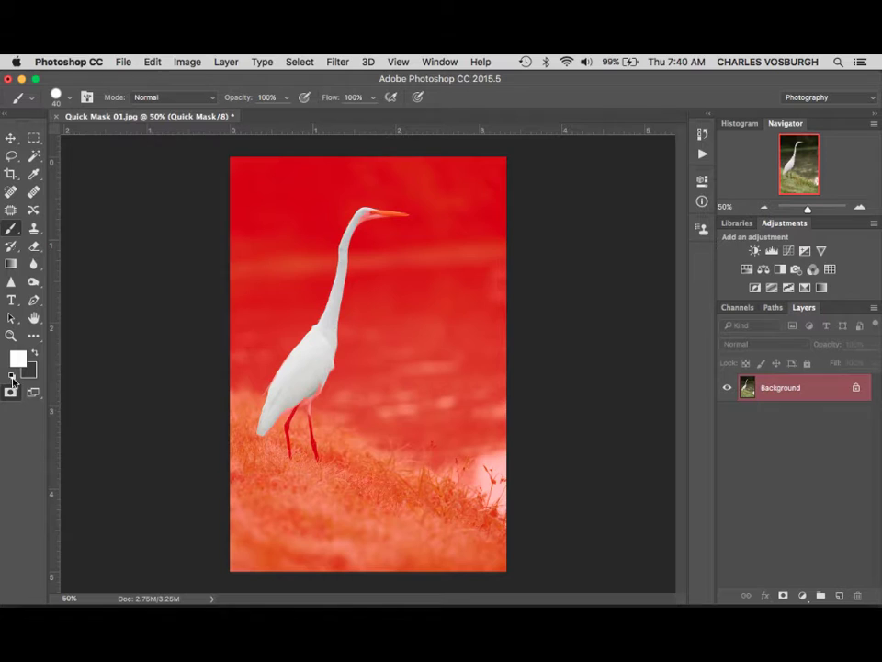
left_click(12, 376)
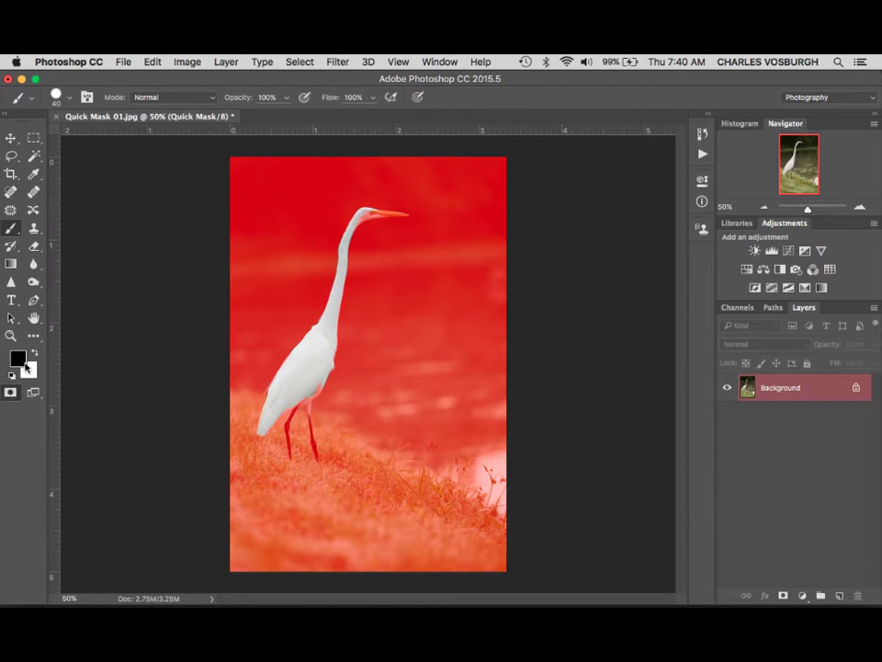
Zoom in to about 300% on the egret's head
left_click(11, 335)
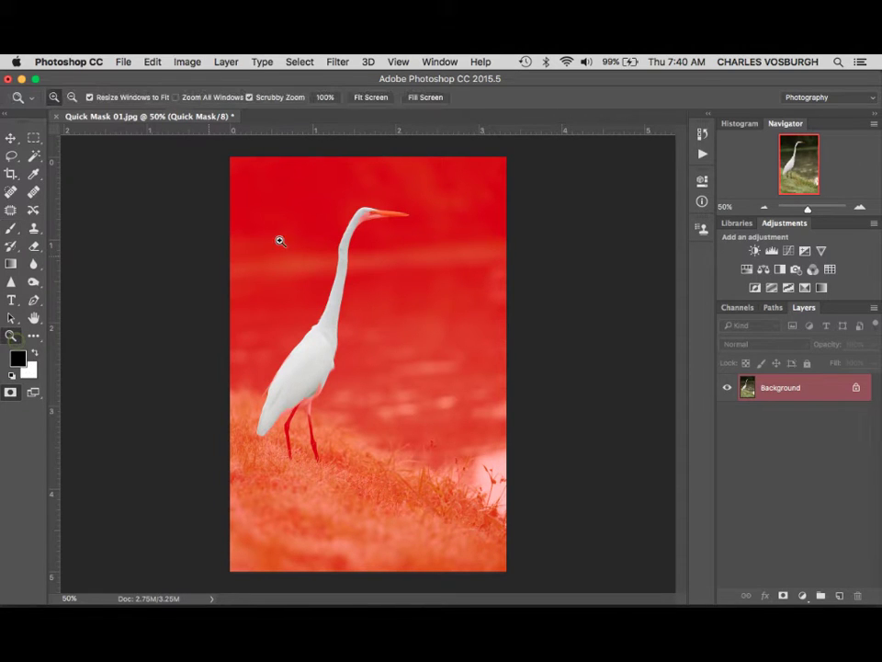
left_click(372, 224)
left_click(372, 224)
left_click(371, 223)
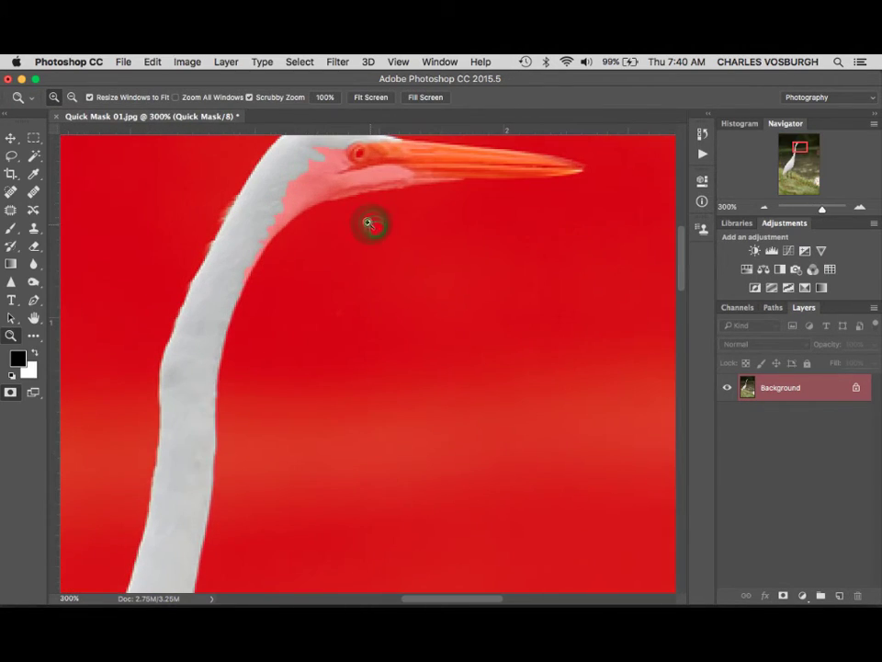
scroll(681, 256, "up", 5)
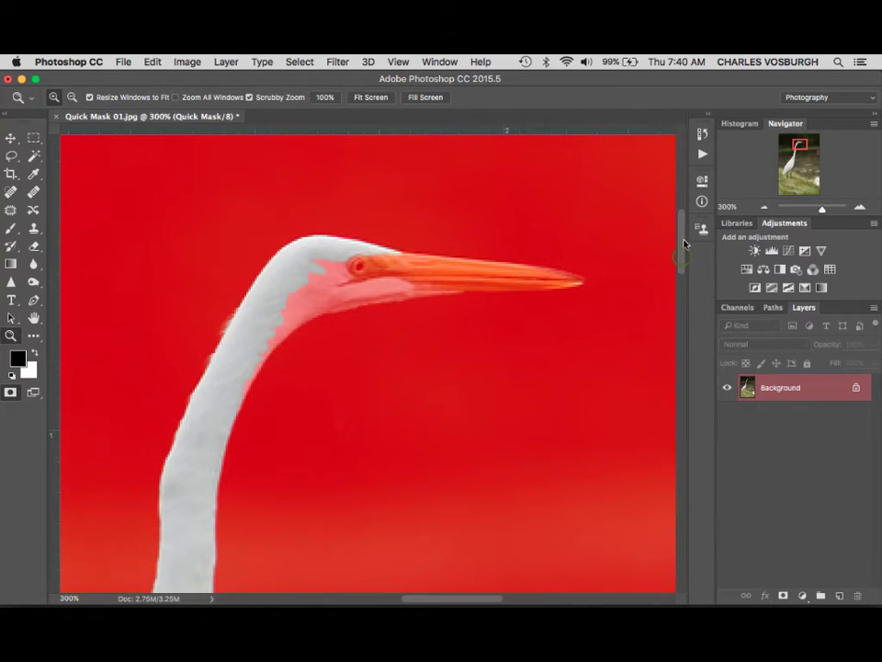
Paint white with a small brush to unmask the head, eye and base of the beak
left_click(11, 228)
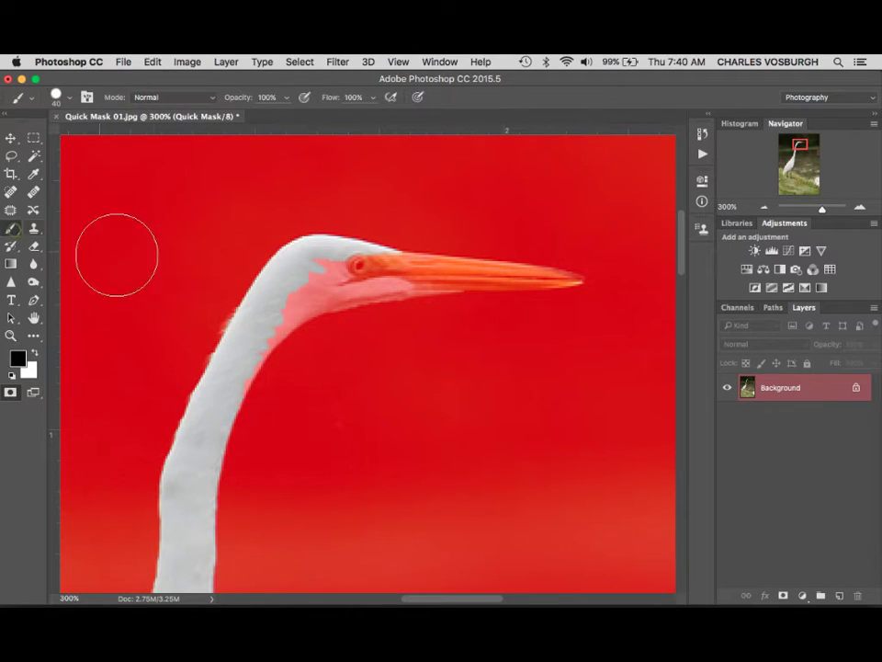
left_click_drag(305, 274, 317, 268)
key("bracketleft")
key("bracketleft")
key("bracketleft")
key("bracketleft")
key("bracketleft")
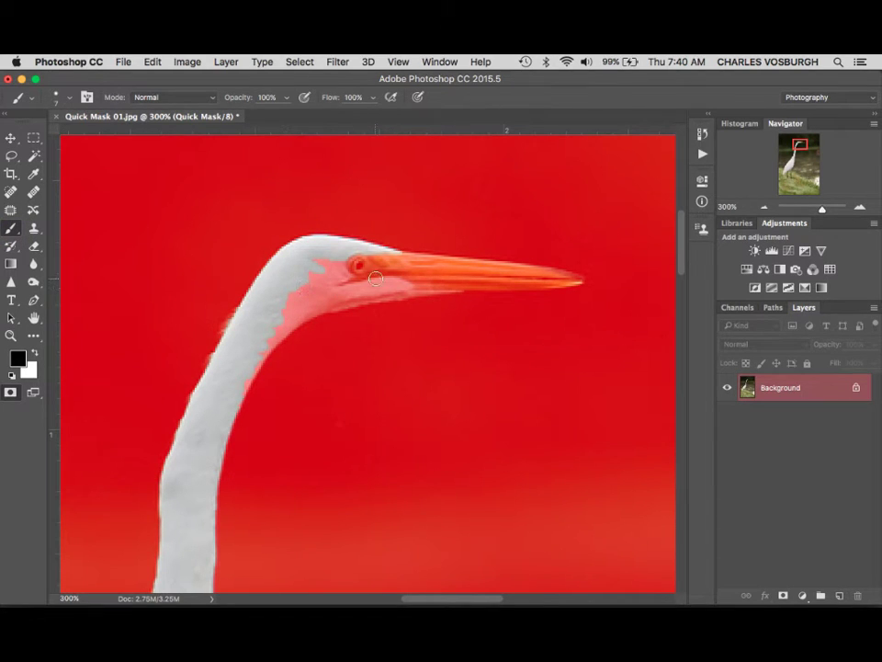
left_click(36, 357)
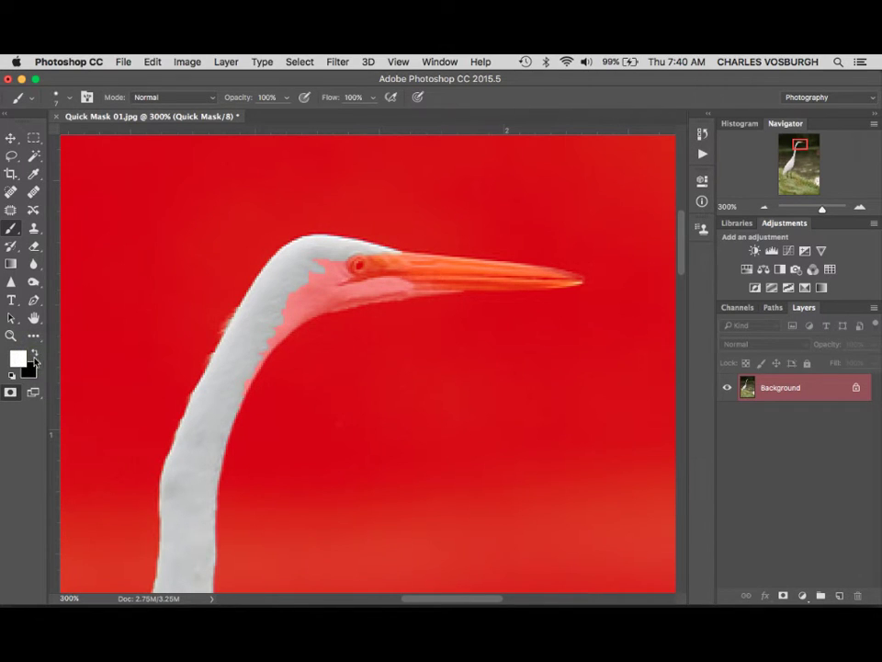
key("bracketright")
key("bracketright")
left_click(307, 280)
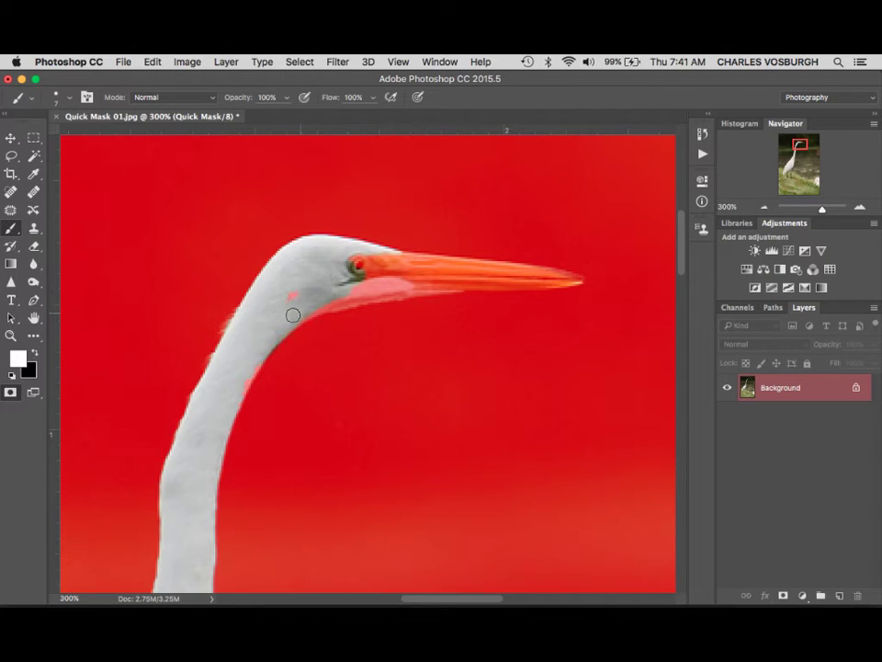
left_click_drag(293, 313, 291, 294)
mouse_move(360, 264)
left_mouse_down()
mouse_move(388, 266)
mouse_move(417, 272)
mouse_move(404, 265)
mouse_move(566, 281)
left_mouse_up()
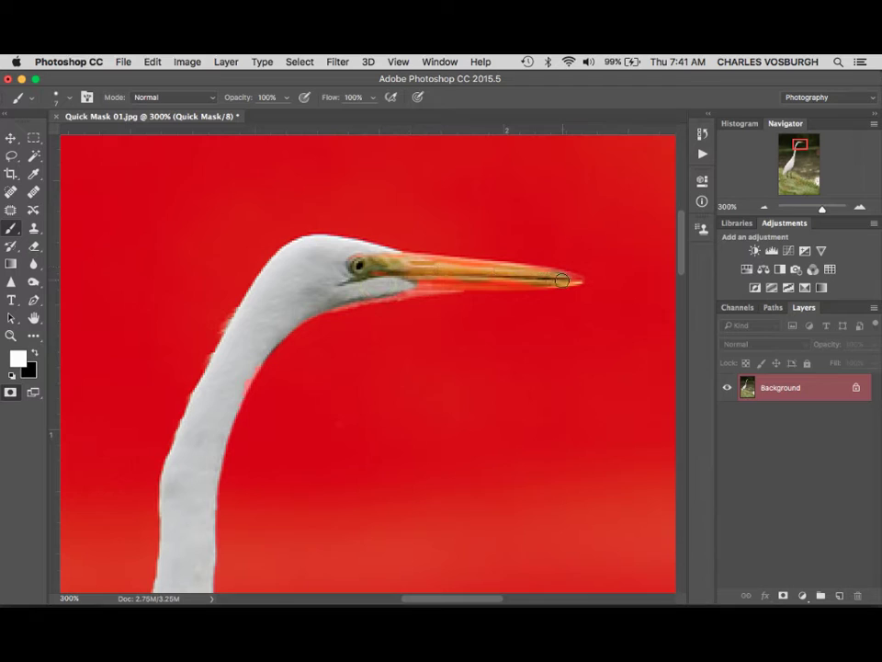
Move down the bird and clear the mask along the lower edge of its body
left_click(245, 370)
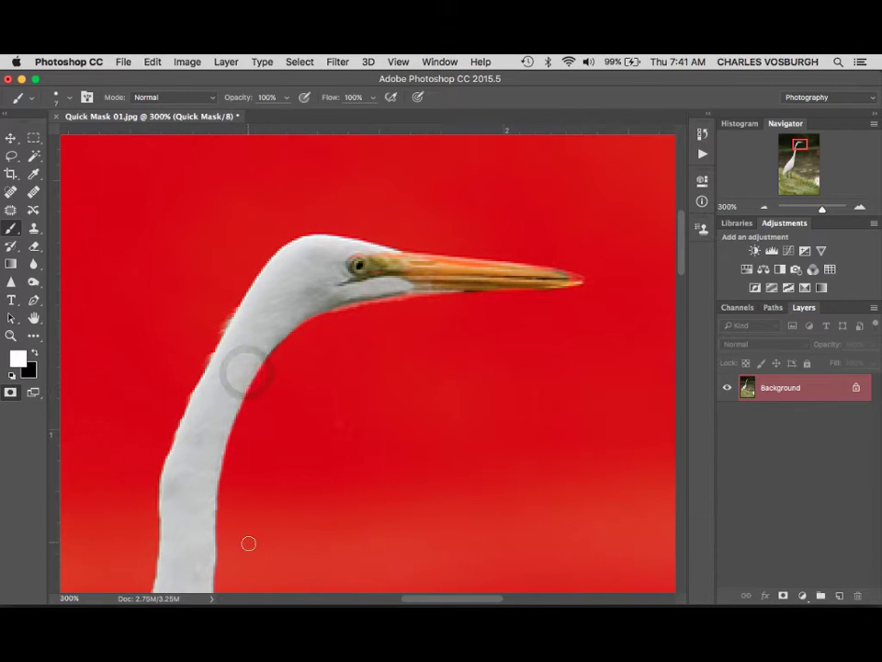
left_click_drag(242, 561, 337, 255)
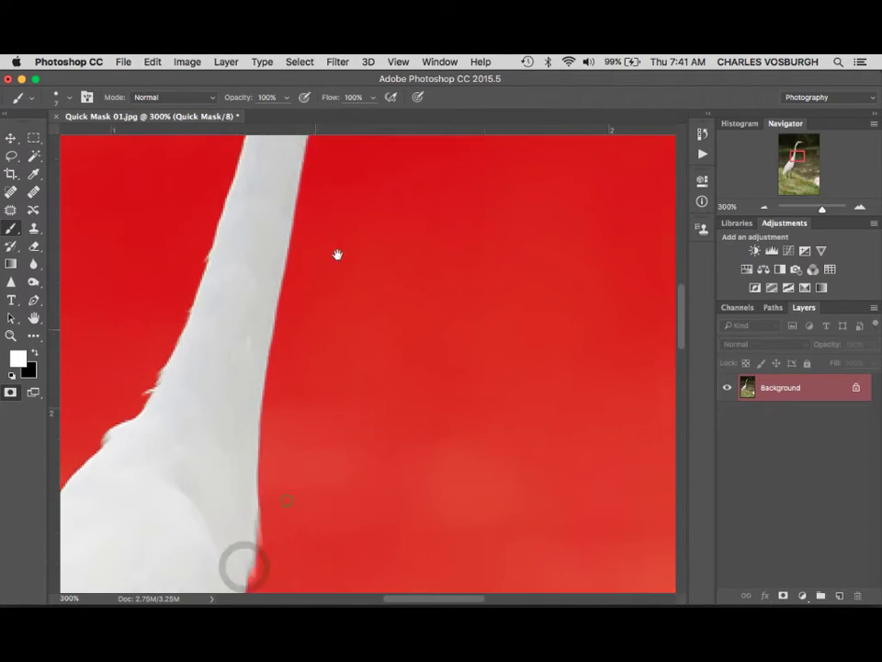
left_click_drag(287, 500, 405, 311)
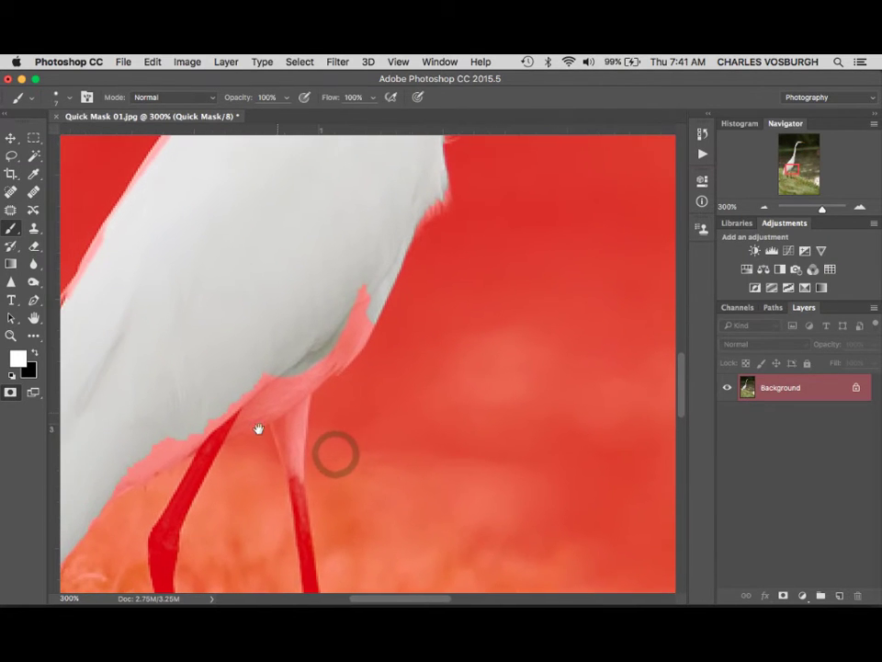
left_click_drag(169, 441, 221, 425)
mouse_move(172, 440)
left_mouse_down()
mouse_move(232, 406)
mouse_move(258, 407)
mouse_move(320, 346)
mouse_move(245, 426)
mouse_move(335, 343)
mouse_move(298, 386)
mouse_move(359, 280)
mouse_move(339, 339)
mouse_move(360, 332)
mouse_move(282, 409)
mouse_move(258, 420)
mouse_move(256, 386)
left_mouse_up()
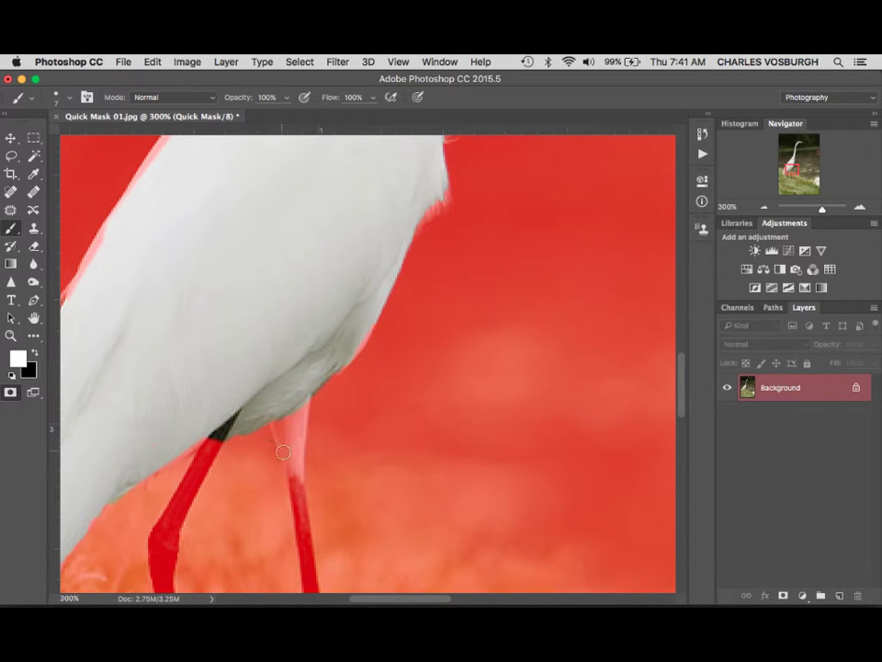
Unmask the right leg, re-masking the greenish strip below the knee with black
left_click_drag(299, 429, 321, 305)
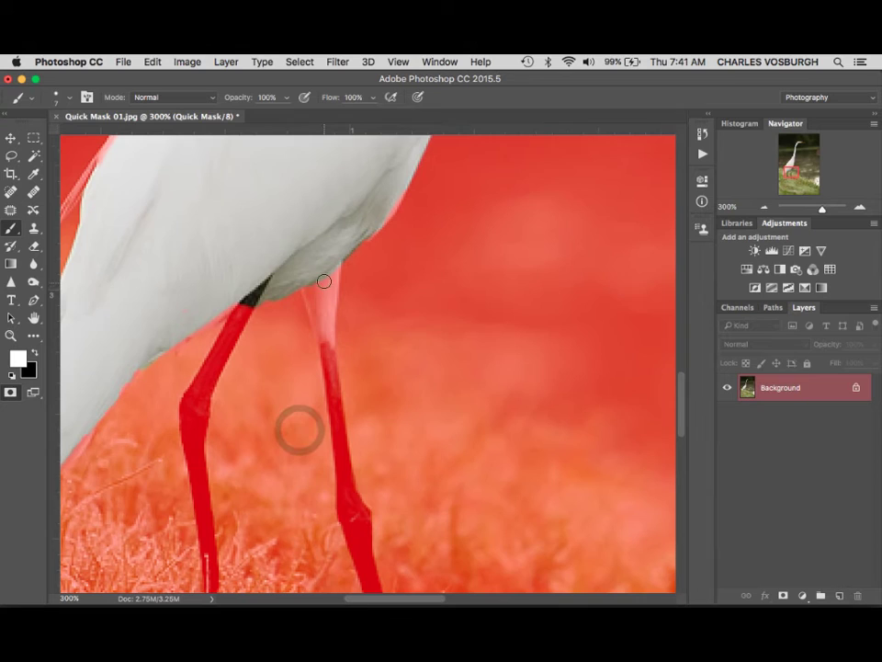
mouse_move(310, 295)
left_mouse_down()
mouse_move(346, 424)
mouse_move(350, 509)
mouse_move(330, 338)
mouse_move(347, 505)
mouse_move(360, 515)
mouse_move(352, 495)
mouse_move(397, 533)
left_mouse_up()
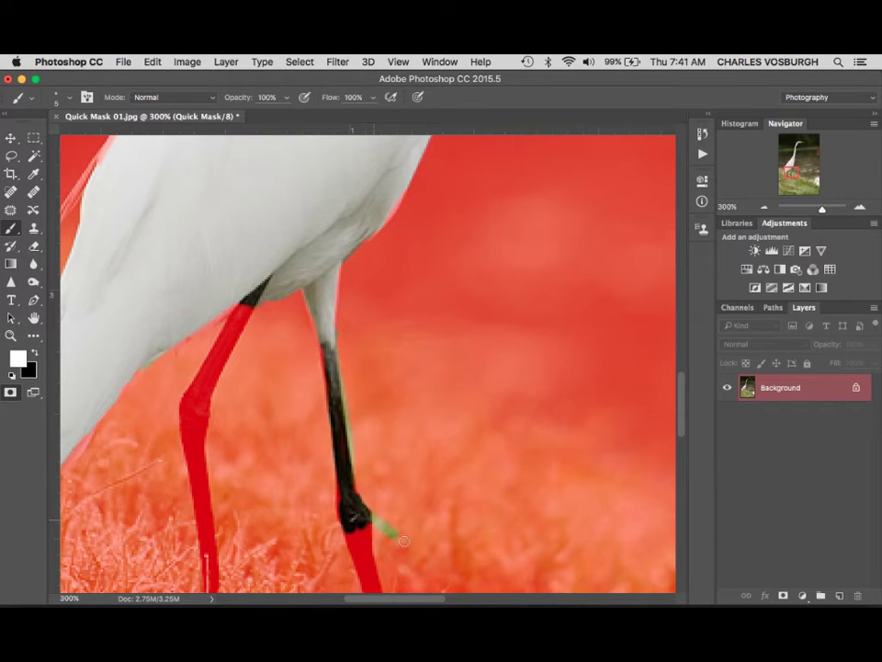
left_click(35, 356)
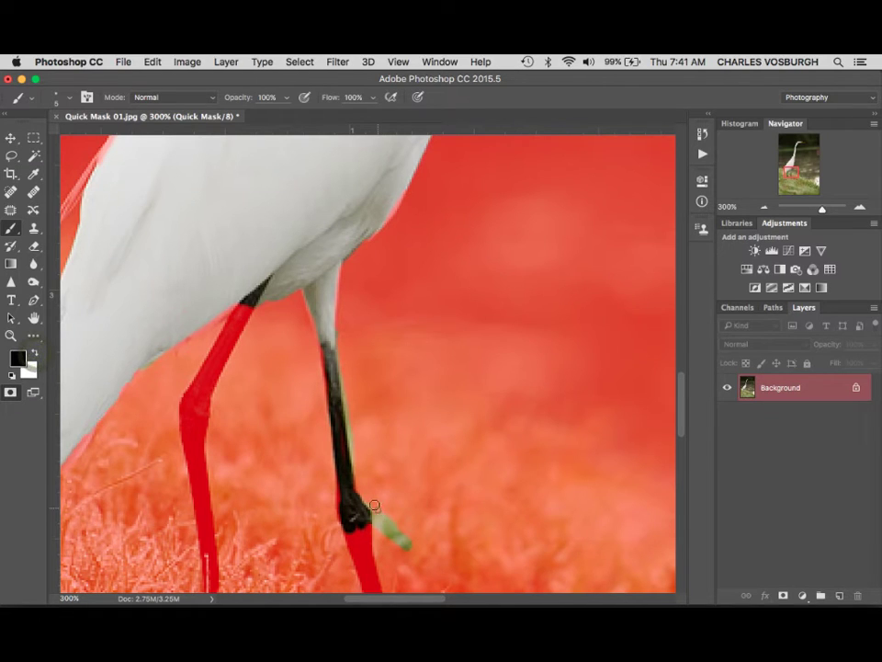
mouse_move(373, 497)
left_mouse_down()
mouse_move(384, 525)
mouse_move(384, 502)
mouse_move(407, 548)
left_mouse_up()
left_click(36, 354)
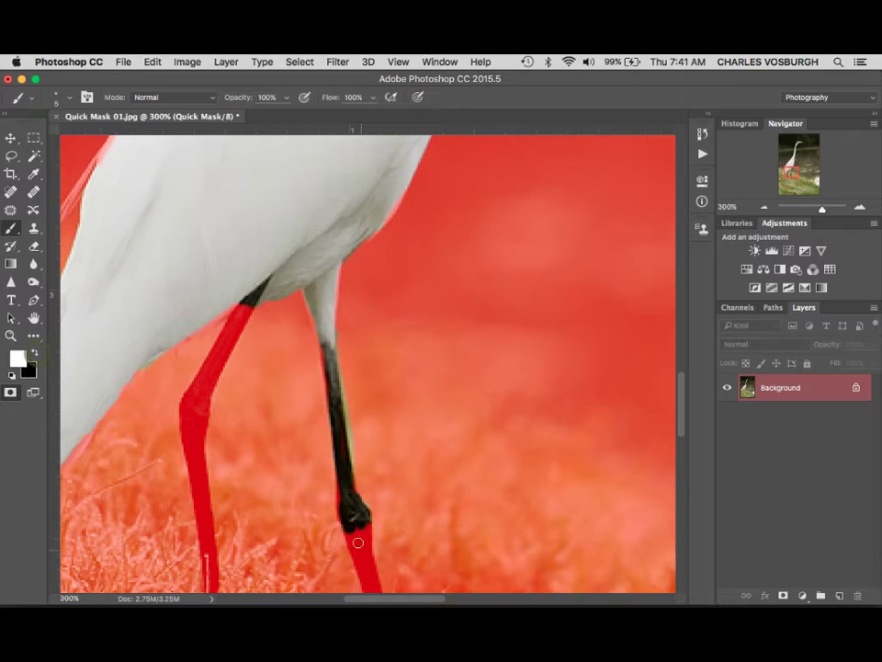
mouse_move(358, 542)
left_mouse_down()
mouse_move(361, 576)
mouse_move(360, 512)
mouse_move(367, 576)
mouse_move(364, 532)
left_mouse_up()
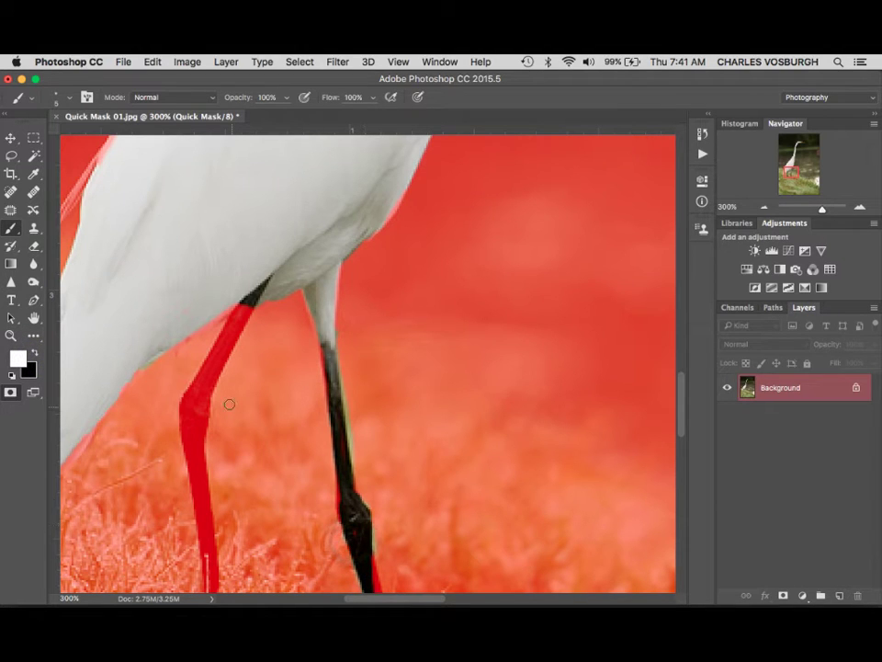
Unmask the left leg and right foot tip, then tidy the wing's lower edge
mouse_move(195, 405)
left_mouse_down()
mouse_move(217, 336)
mouse_move(239, 312)
mouse_move(215, 381)
mouse_move(257, 294)
left_mouse_up()
left_click_drag(279, 468, 364, 315)
mouse_move(275, 260)
left_mouse_down()
mouse_move(291, 413)
mouse_move(281, 352)
left_mouse_up()
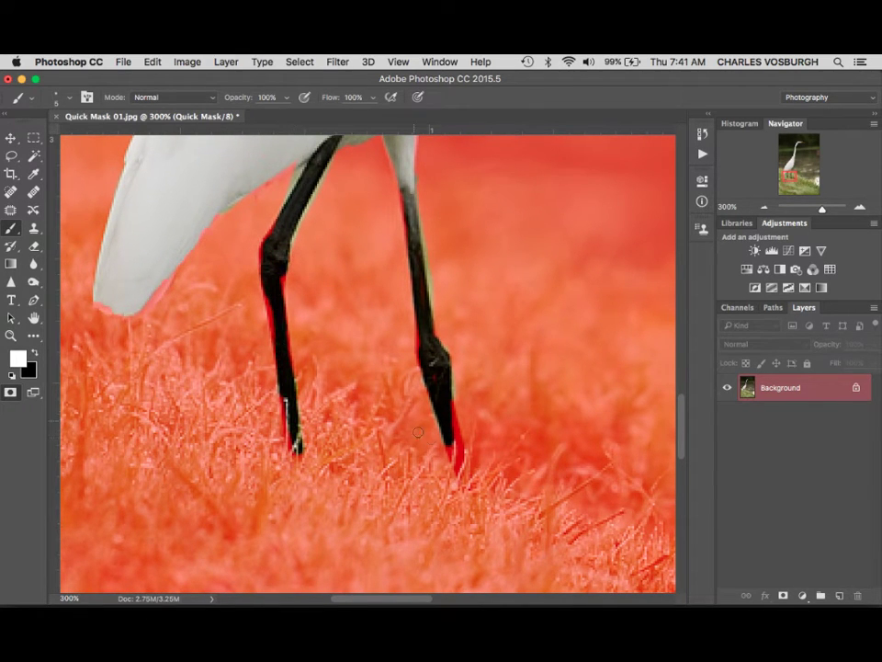
left_click_drag(442, 423, 445, 416)
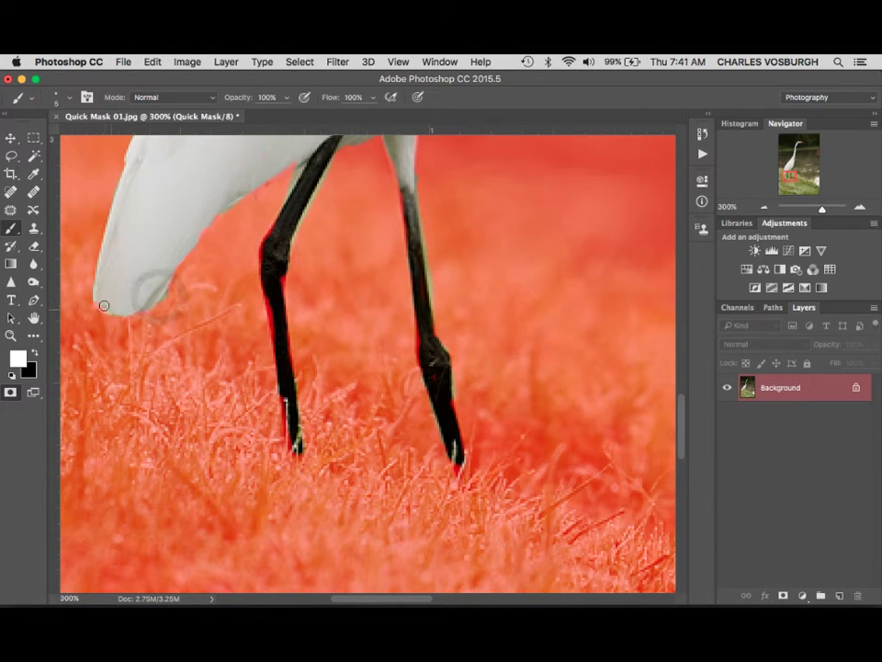
mouse_move(194, 197)
left_mouse_down()
mouse_move(195, 221)
mouse_move(231, 182)
mouse_move(195, 232)
mouse_move(205, 263)
left_mouse_up()
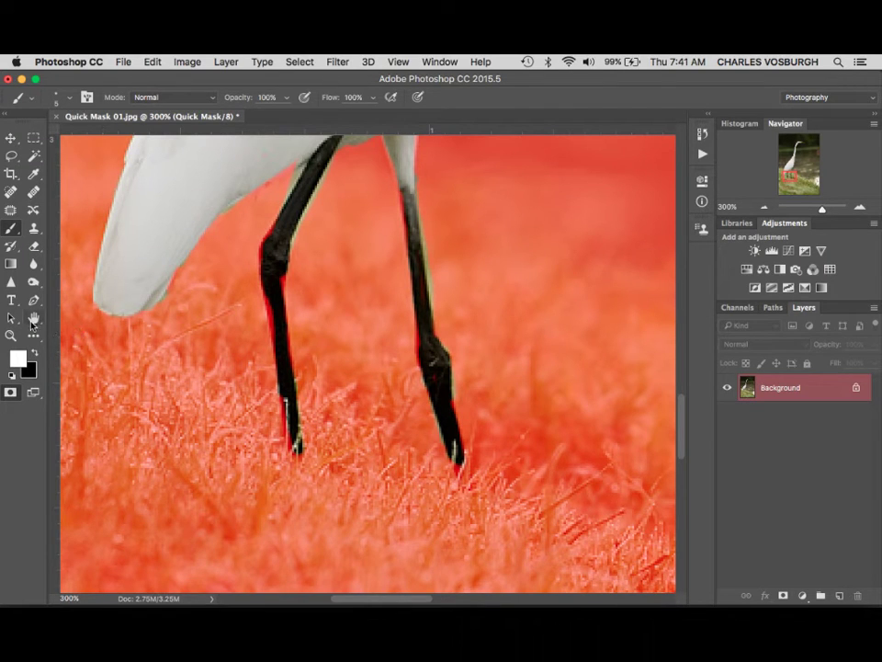
key("super+0")
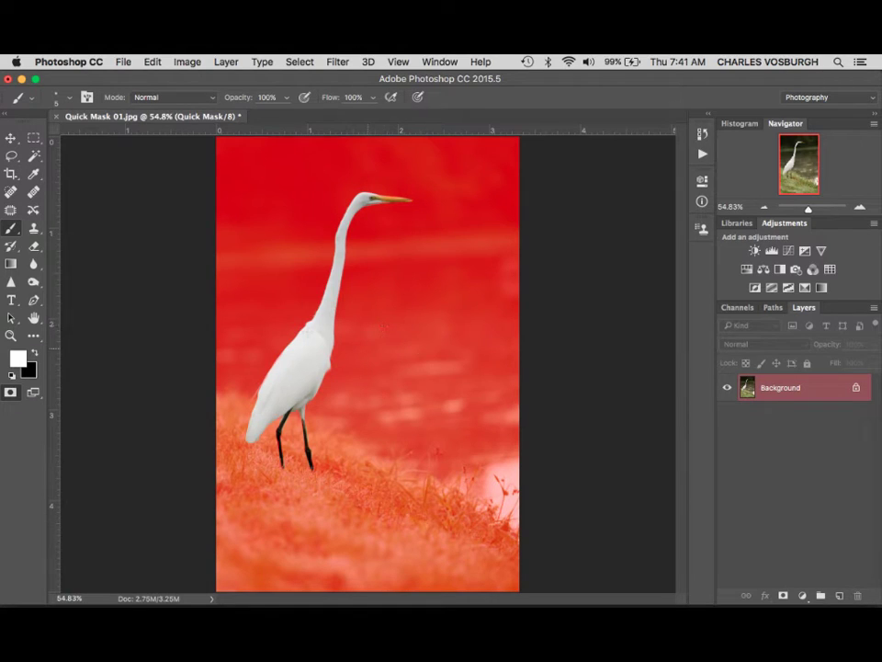
Swap the paint colours and exit Quick Mask, leaving the whole egret selected
left_click(36, 353)
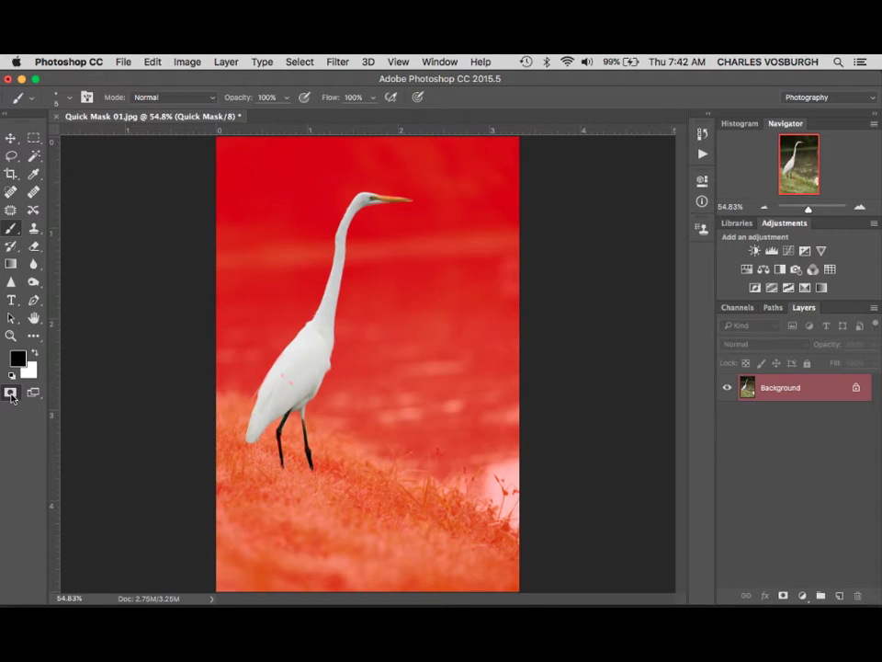
left_click(10, 394)
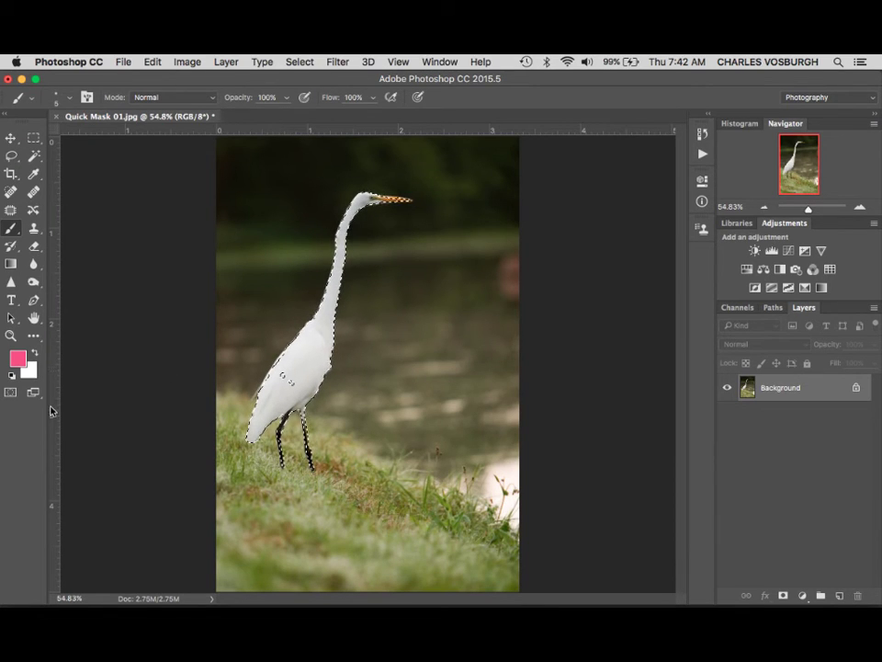
Re-enter Quick Mask, switch to white to clear stray specks, then exit to the selection
left_click(12, 392)
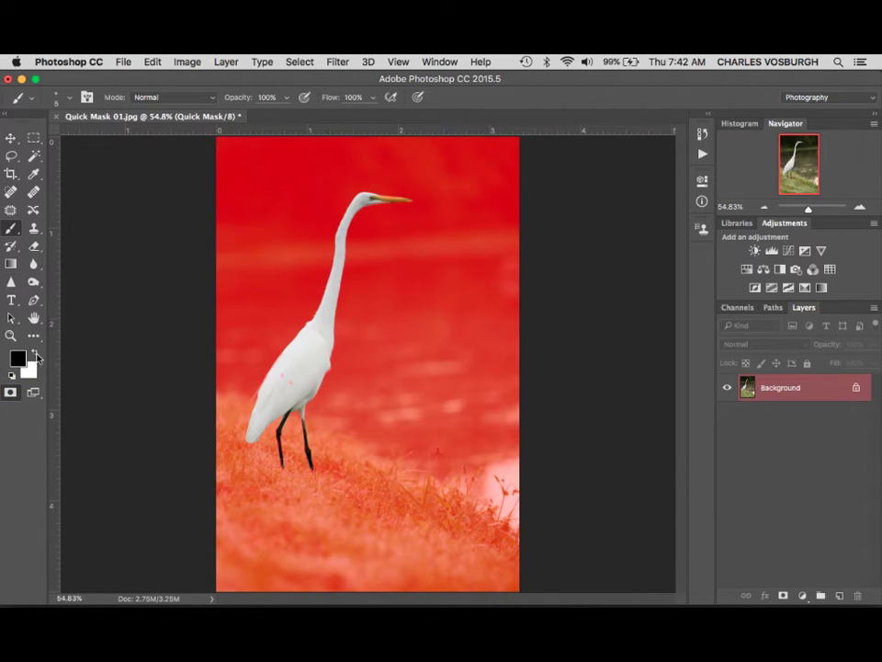
left_click(36, 354)
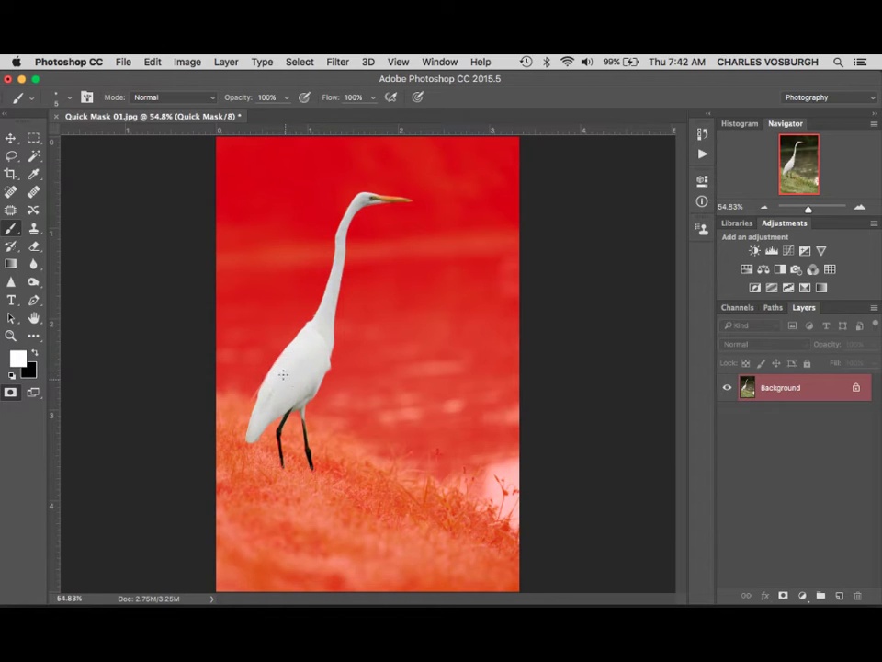
left_click(10, 394)
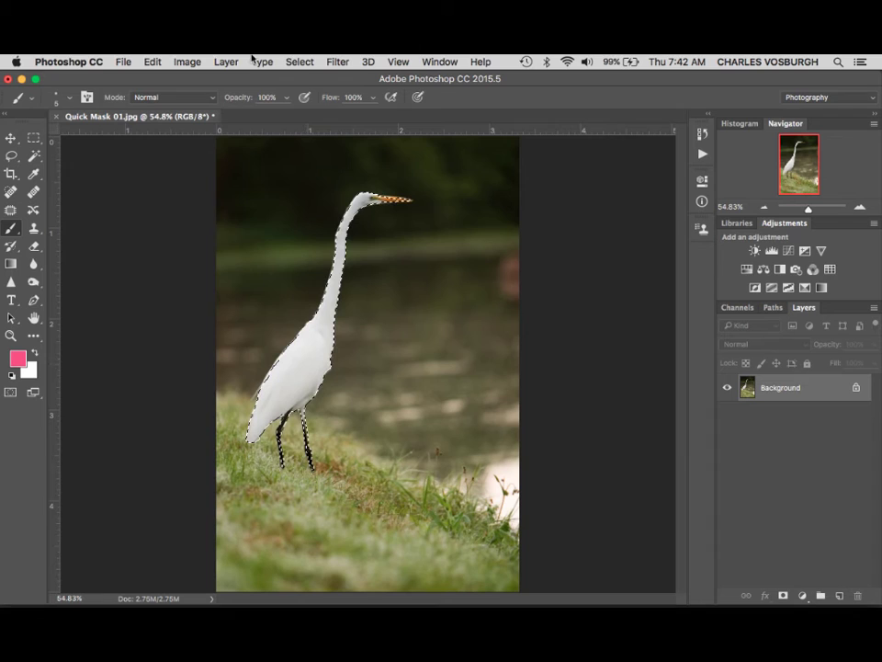
Save the selection via Select > Save Selection as channel 'bird', then deselect
left_click(300, 63)
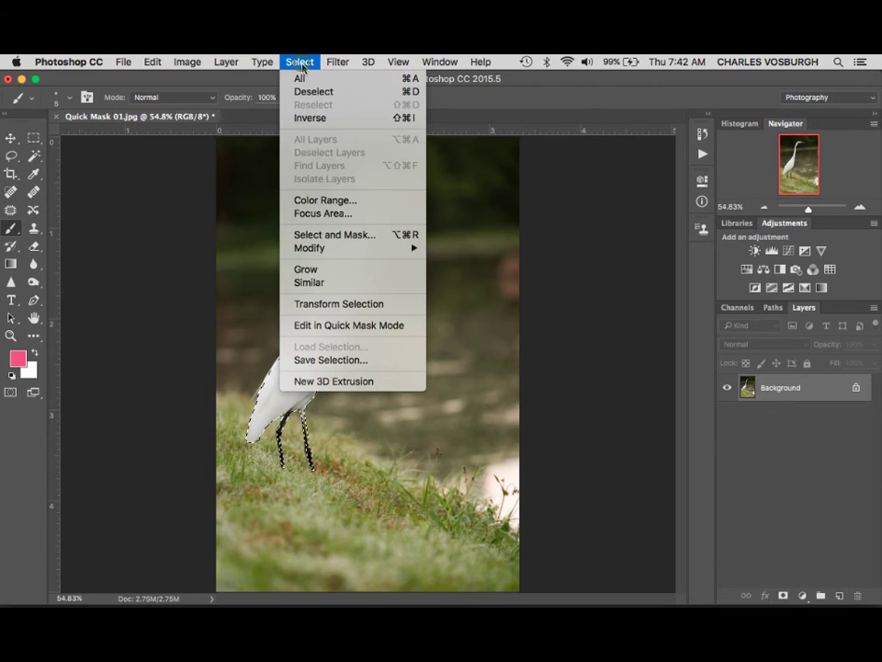
left_click(330, 361)
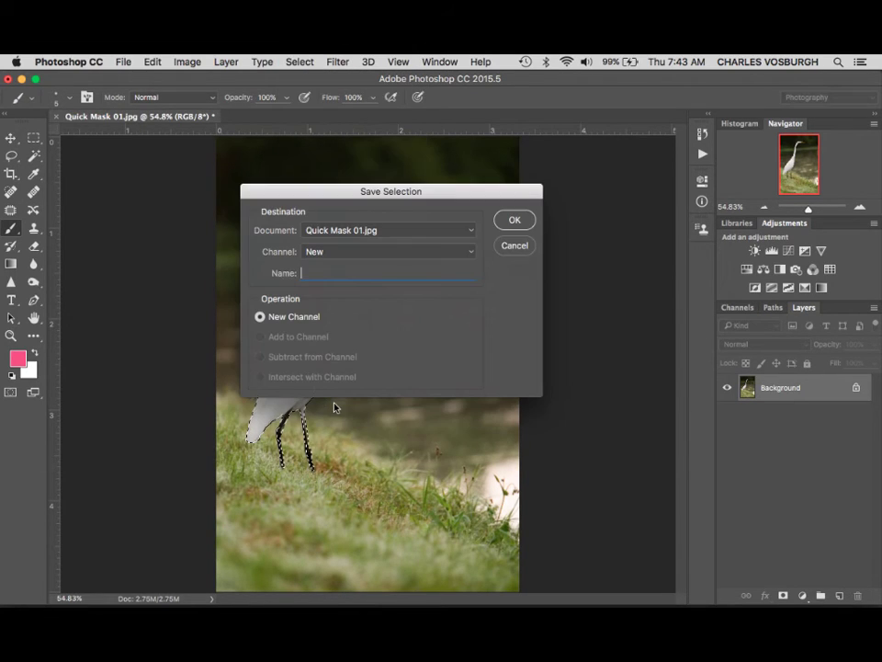
type("bird")
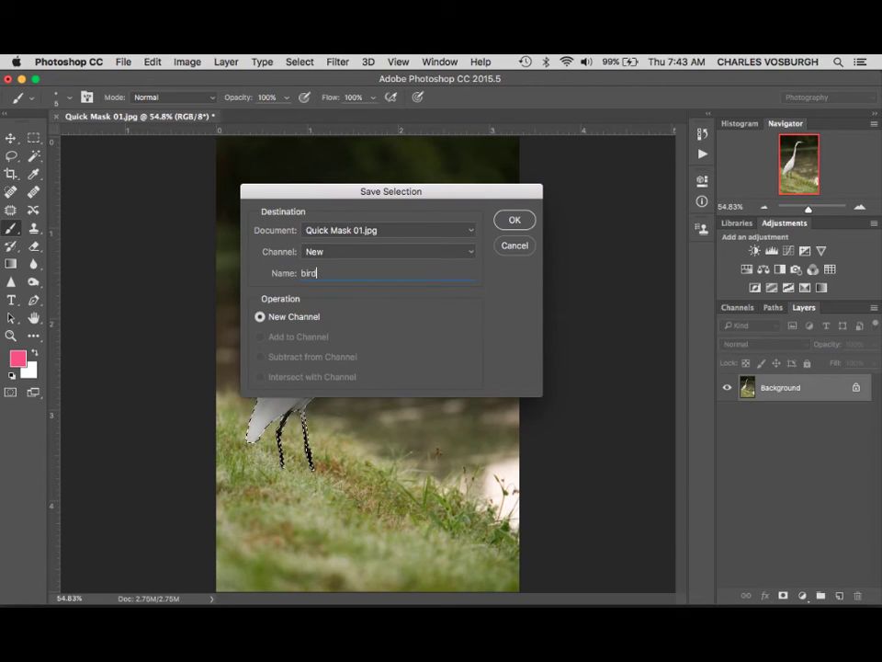
left_click(515, 220)
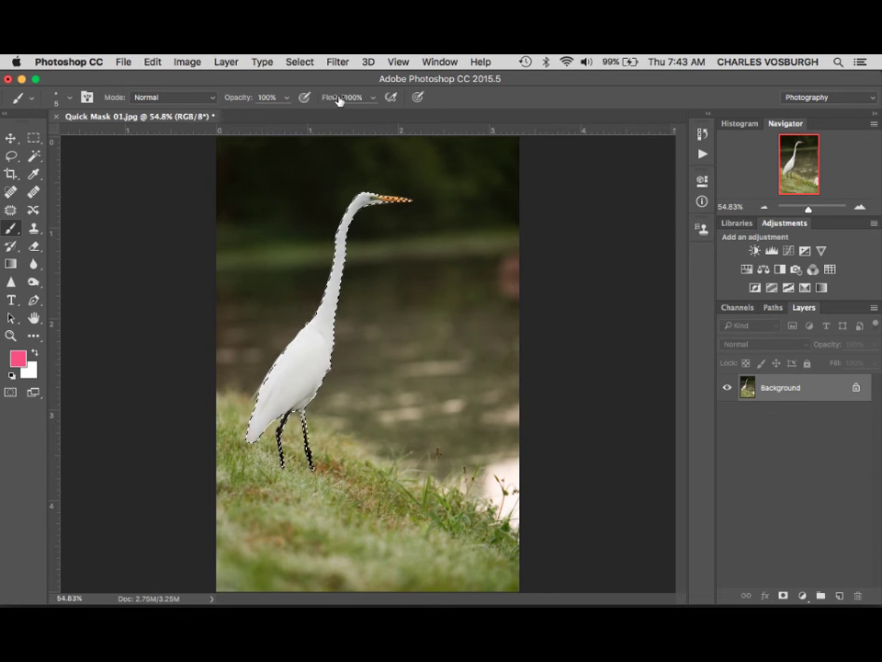
key("super+d")
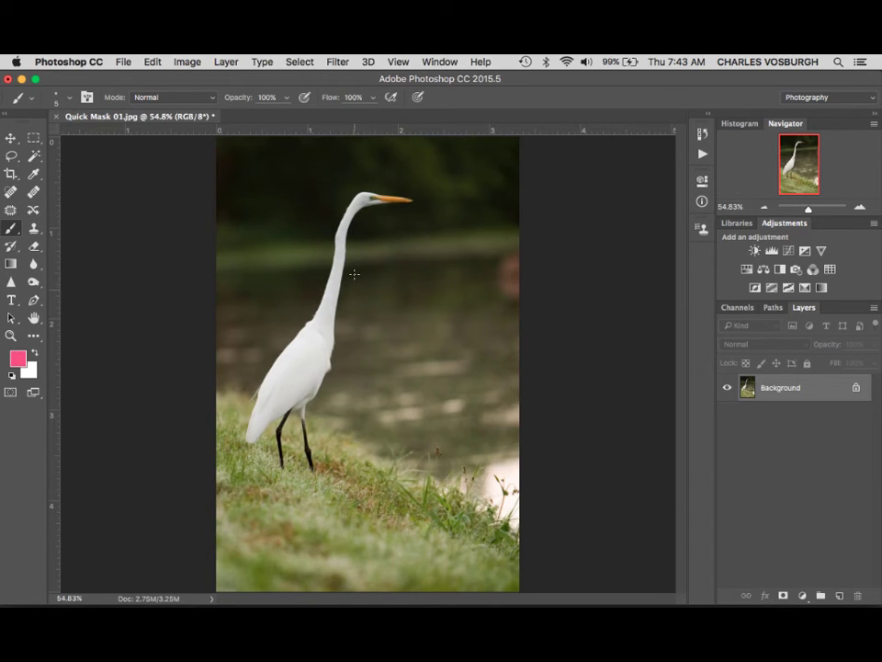
Reload the egret selection from the saved 'bird' channel with Load Selection
left_click(301, 63)
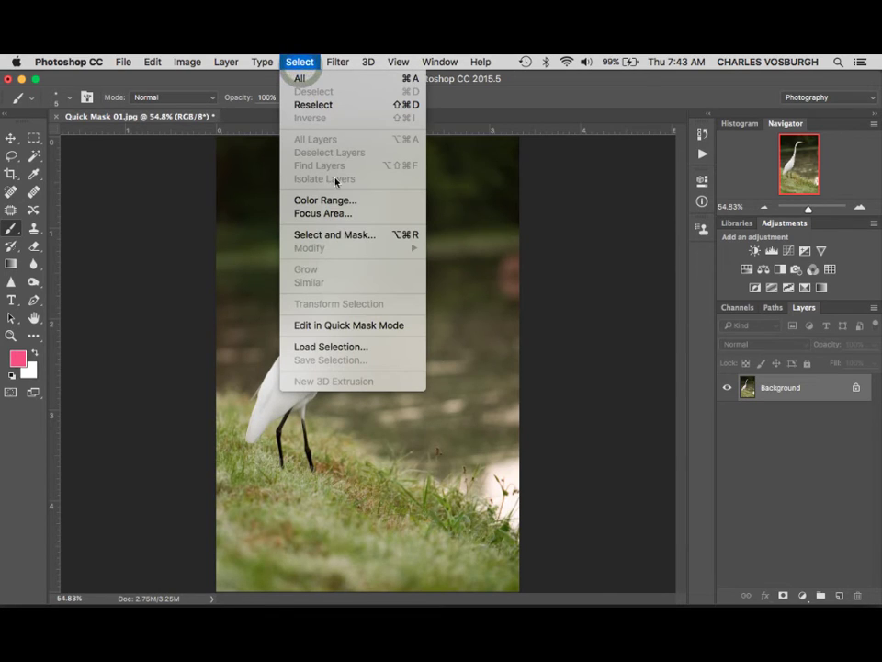
left_click(372, 347)
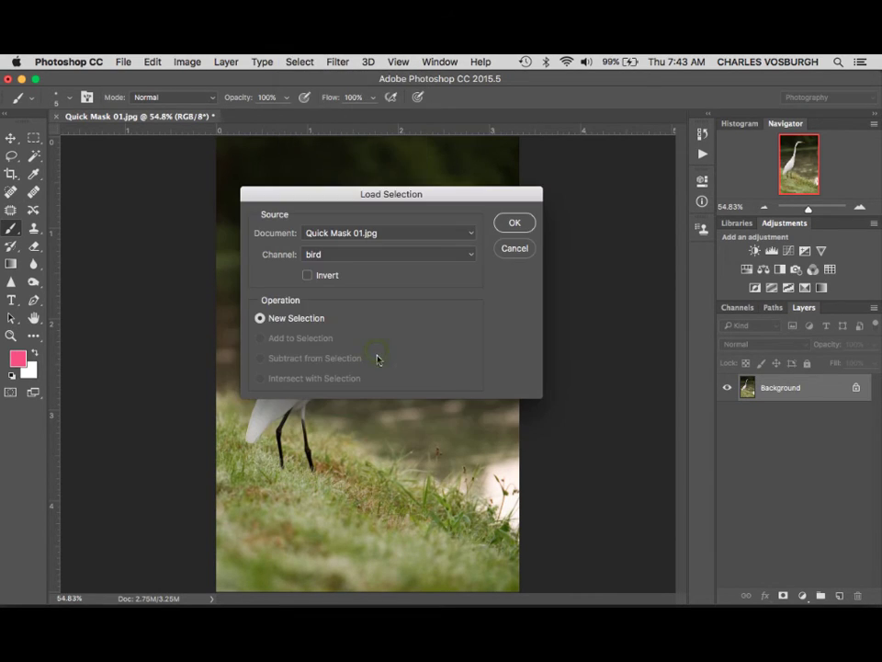
left_click(351, 257)
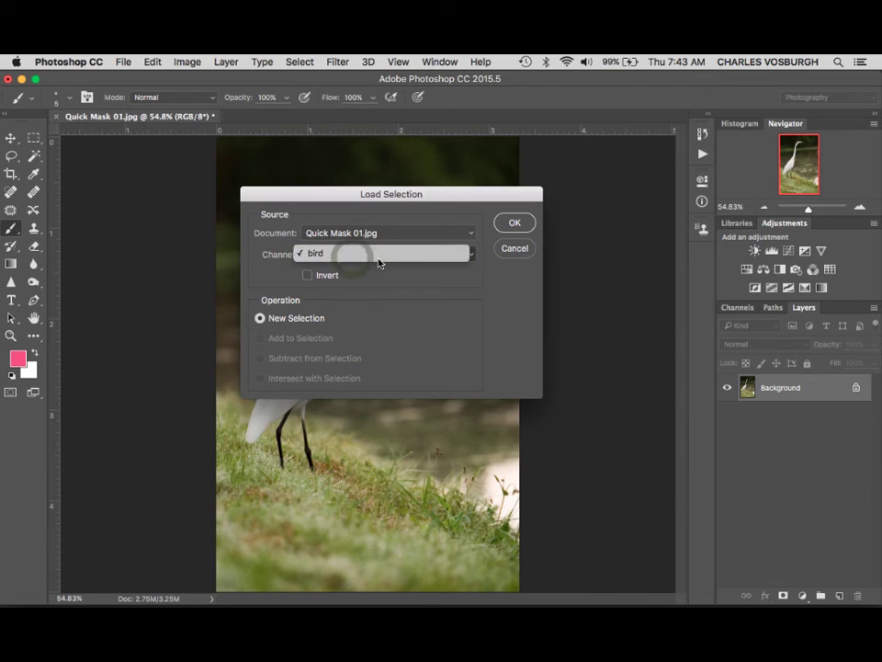
left_click(379, 261)
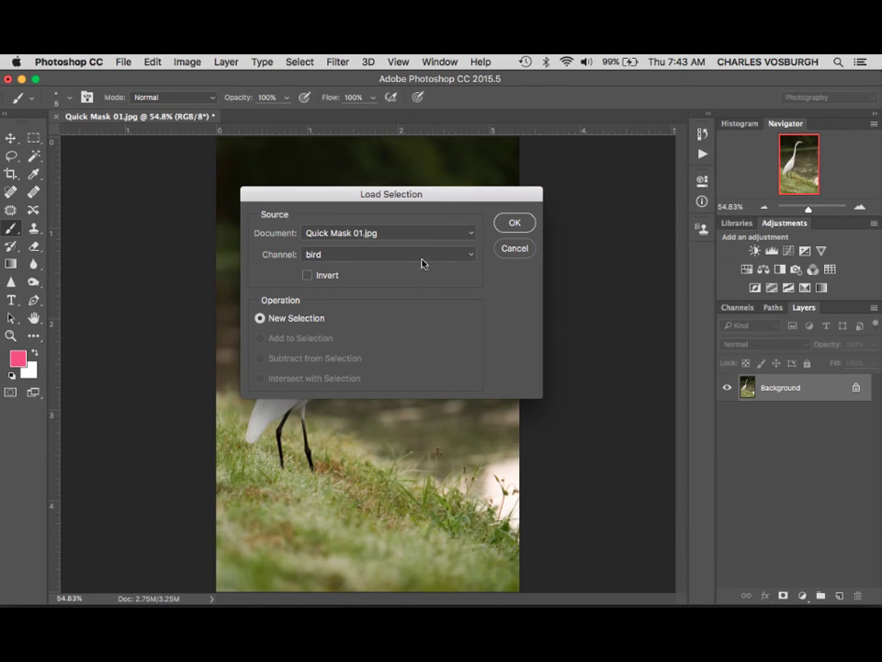
left_click(351, 260)
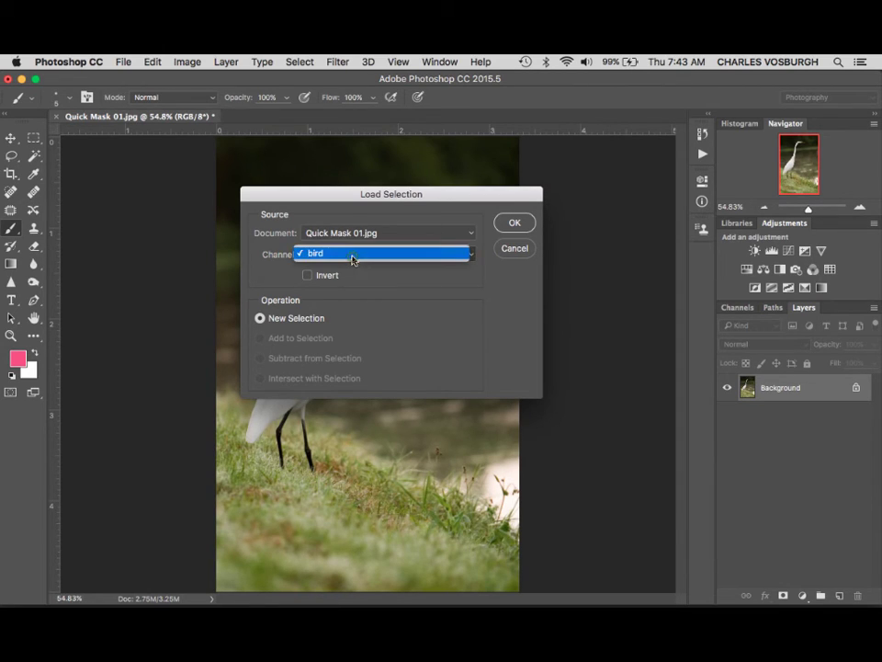
left_click(355, 258)
left_click(515, 221)
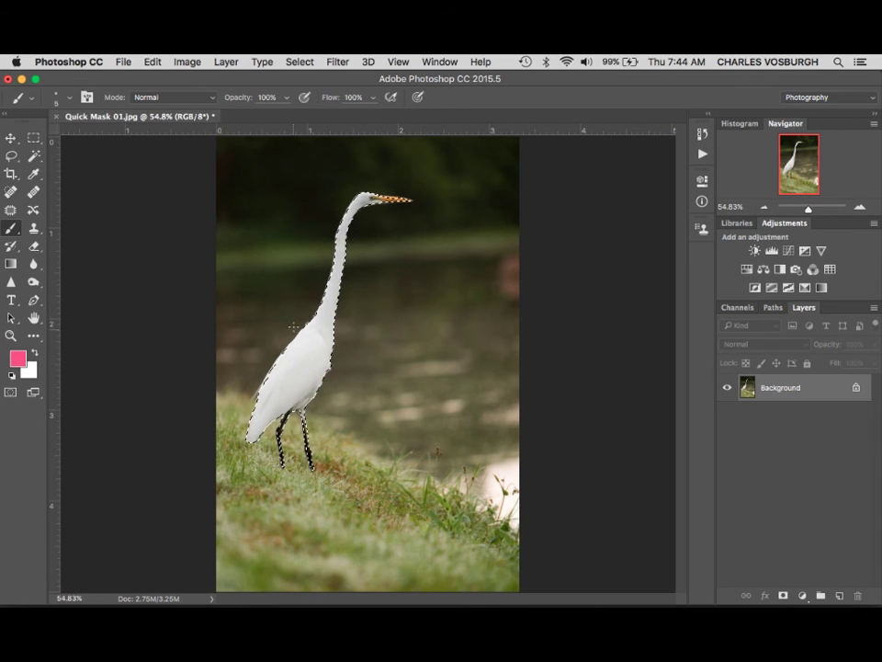
Invert the egret selection so the surrounding background is selected instead
left_click(299, 64)
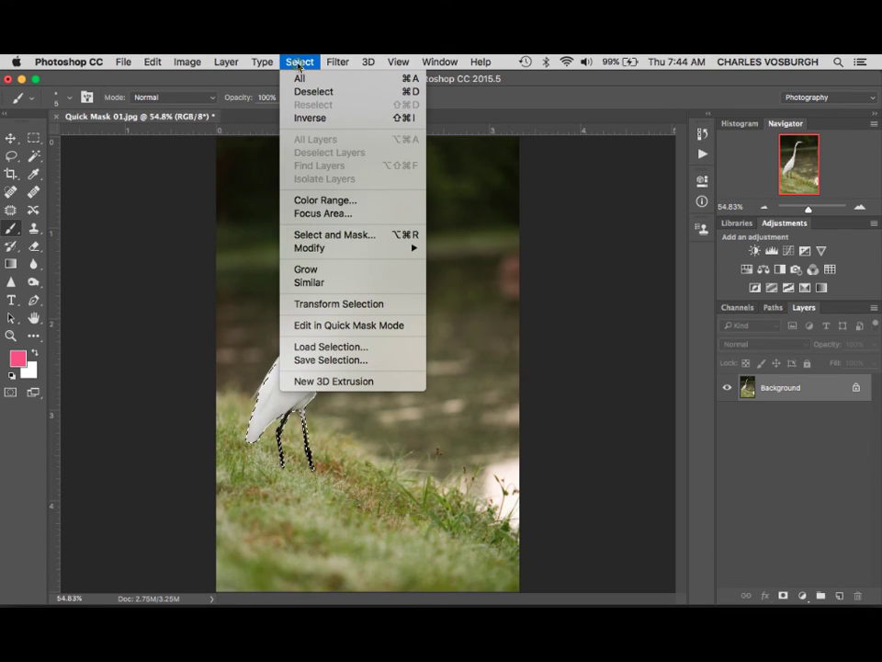
left_click(307, 118)
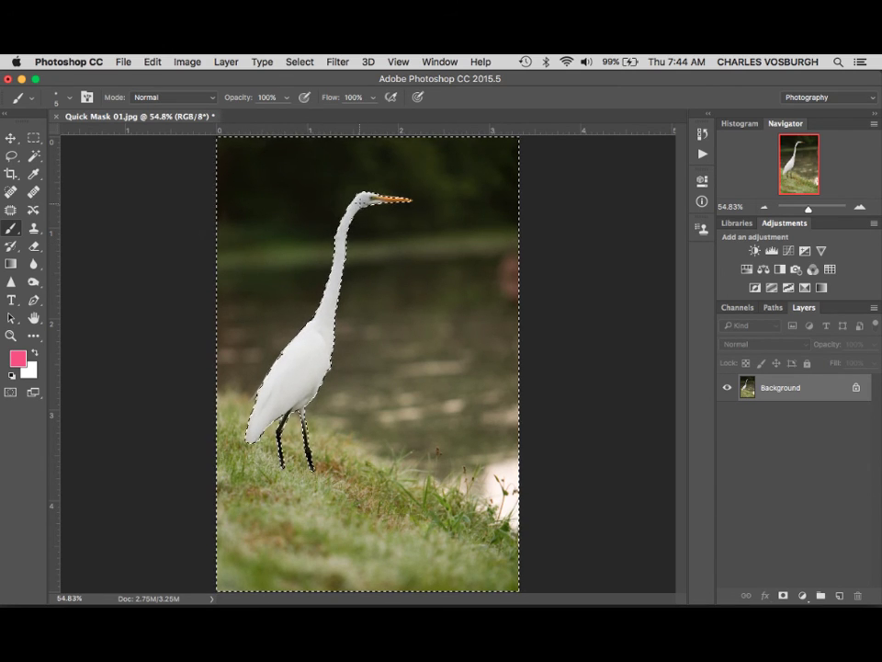
left_click(338, 64)
mouse_move(386, 228)
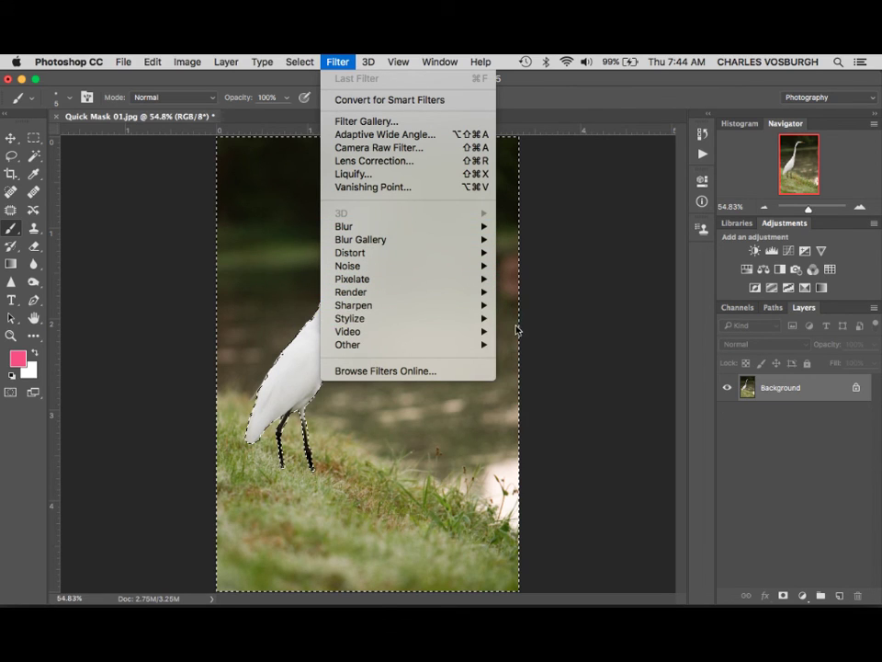
Apply Stylize > Emboss to the background with Angle 135, Height 3, Amount 100%
mouse_move(485, 321)
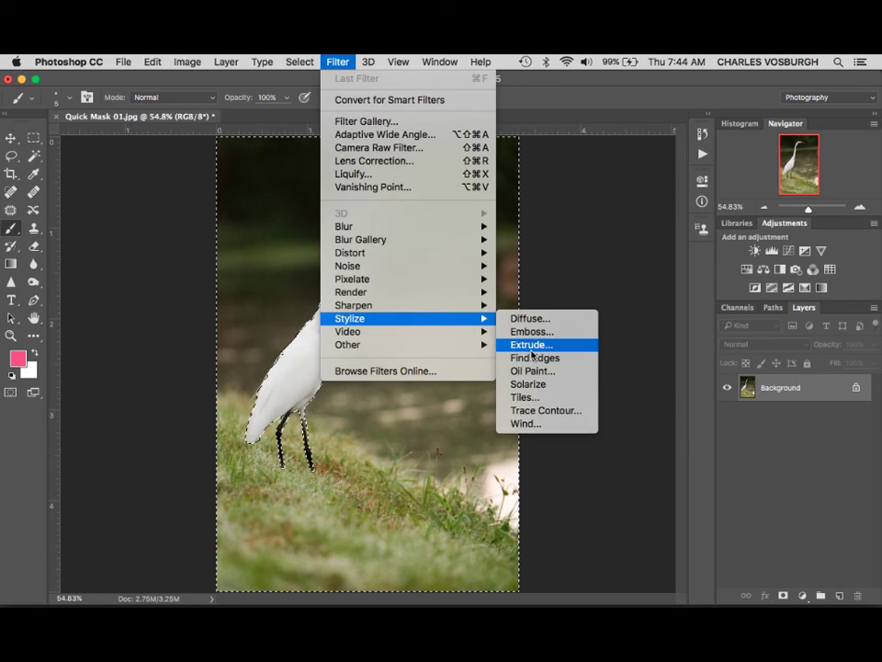
left_click(526, 332)
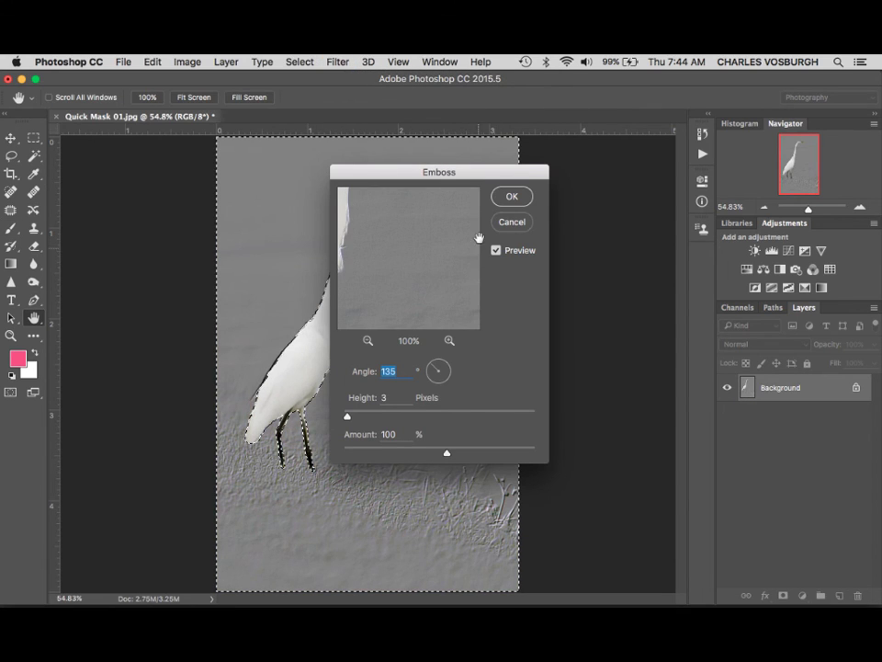
left_click(512, 197)
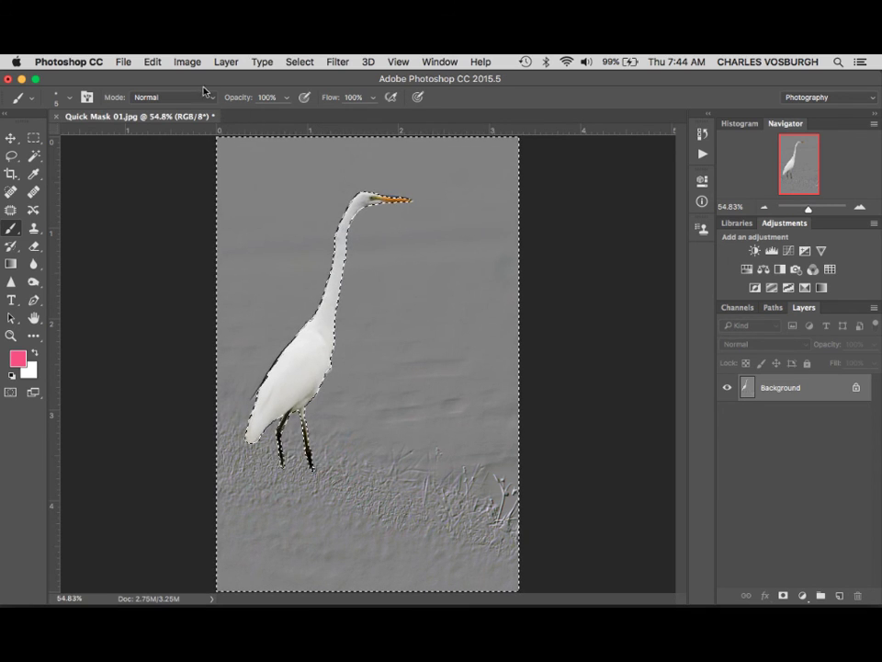
Undo the Emboss filter to restore the background's original green colours
left_click(153, 61)
left_click(158, 81)
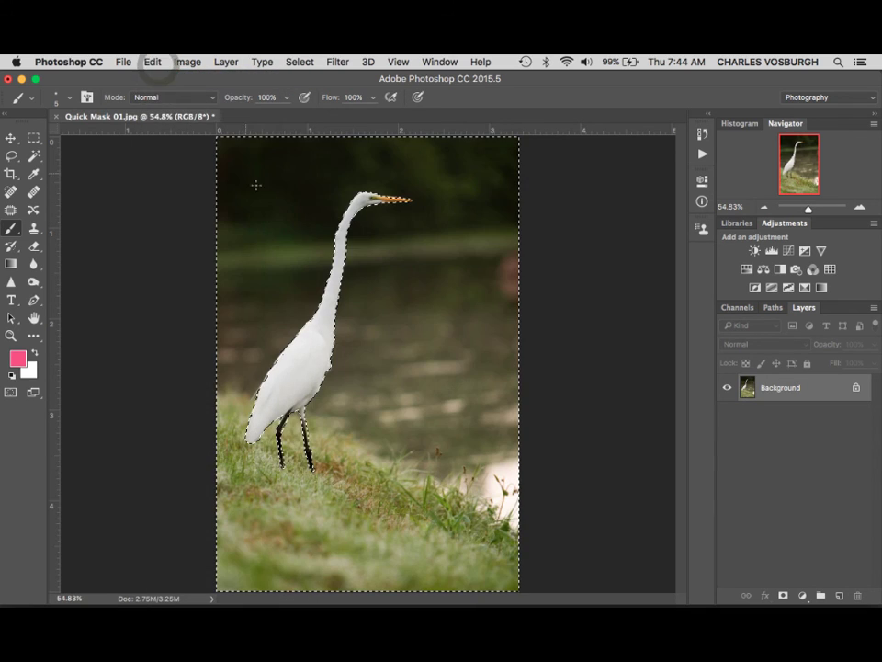